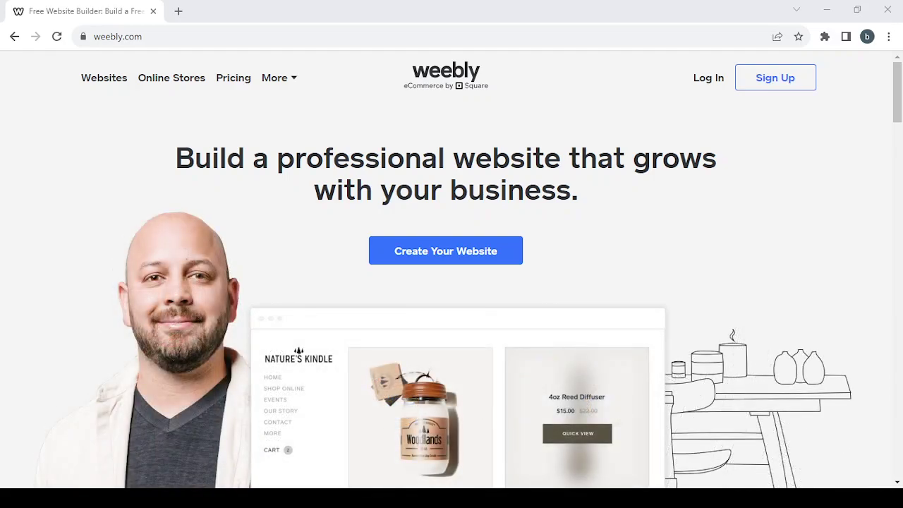
# Log in to Weebly through Square with the saved e-mail and saved password
pyautogui.click(753, 115)
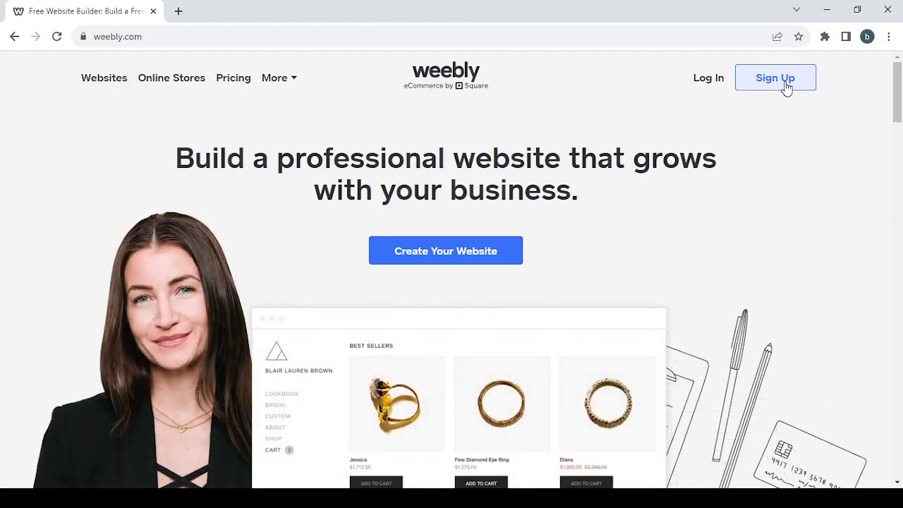
pyautogui.click(706, 84)
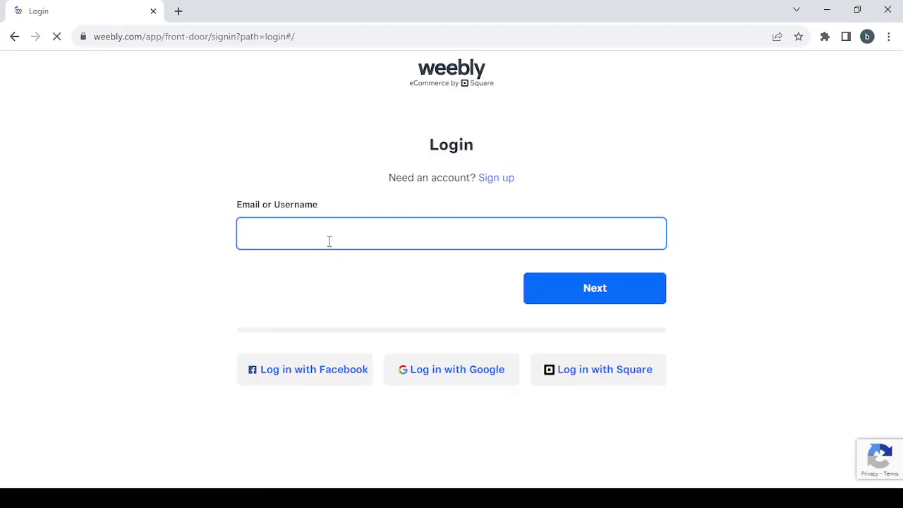
pyautogui.write('b')
pyautogui.click(352, 259)
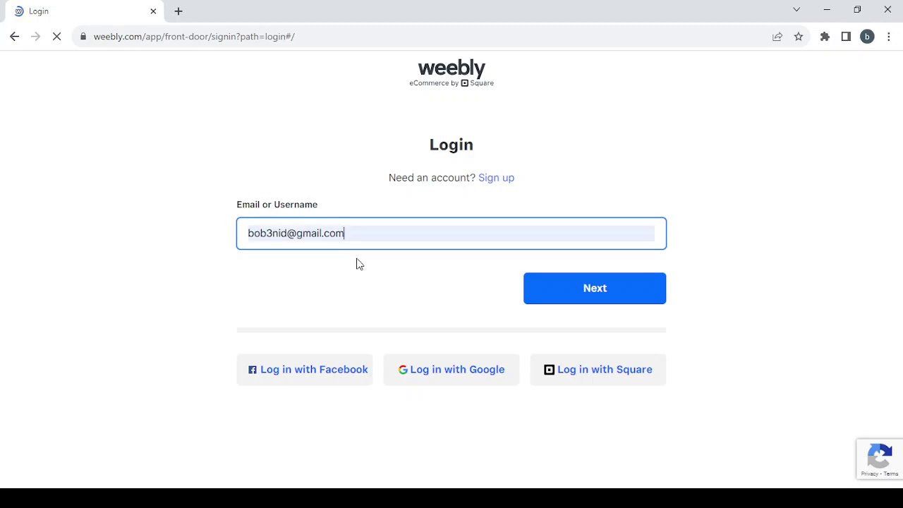
pyautogui.click(558, 294)
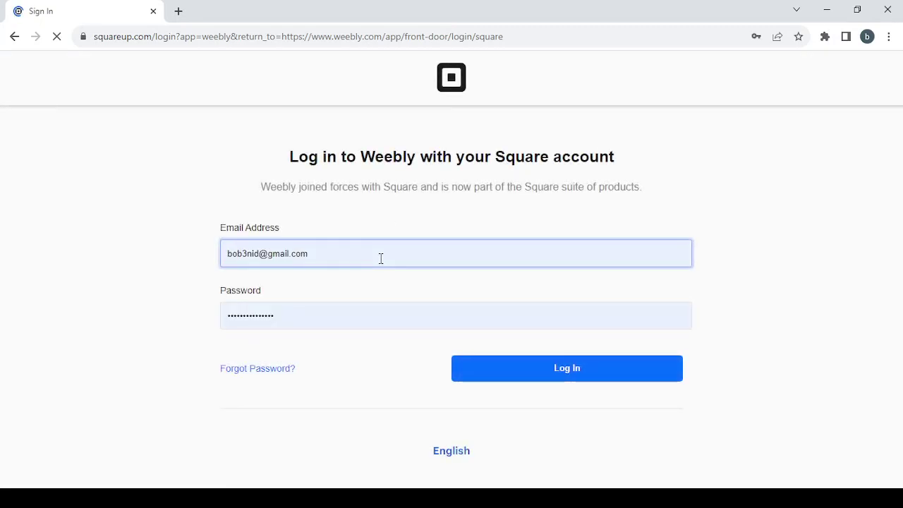
pyautogui.click(552, 376)
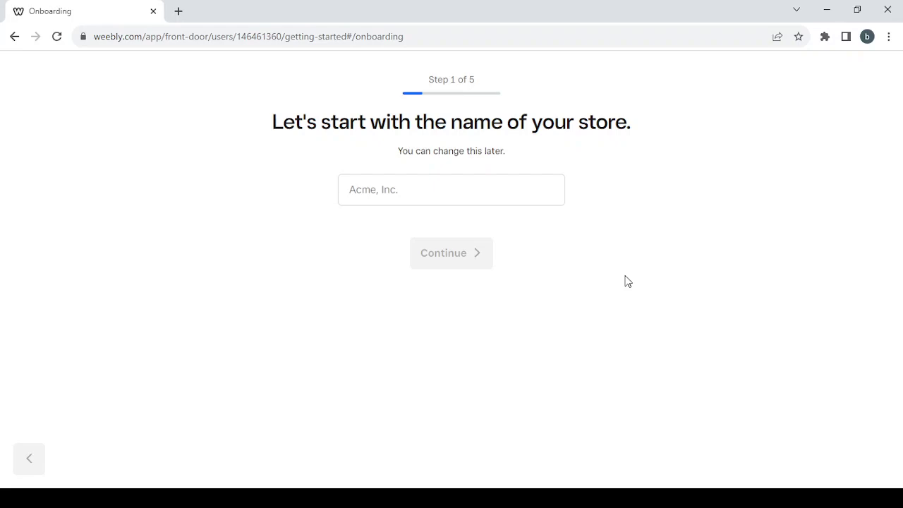
# Name the store 'shopping' and answer 'No, I'm not selling yet'
pyautogui.click(504, 182)
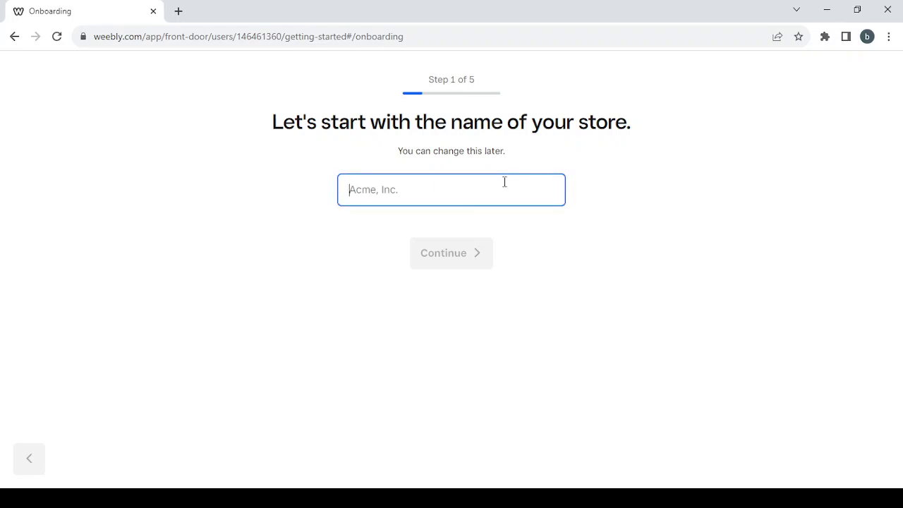
pyautogui.write('shopping')
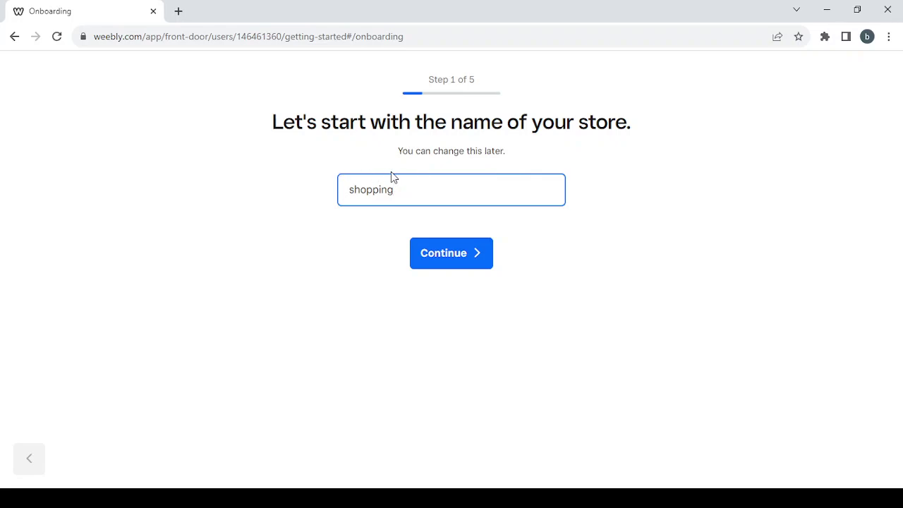
pyautogui.click(459, 270)
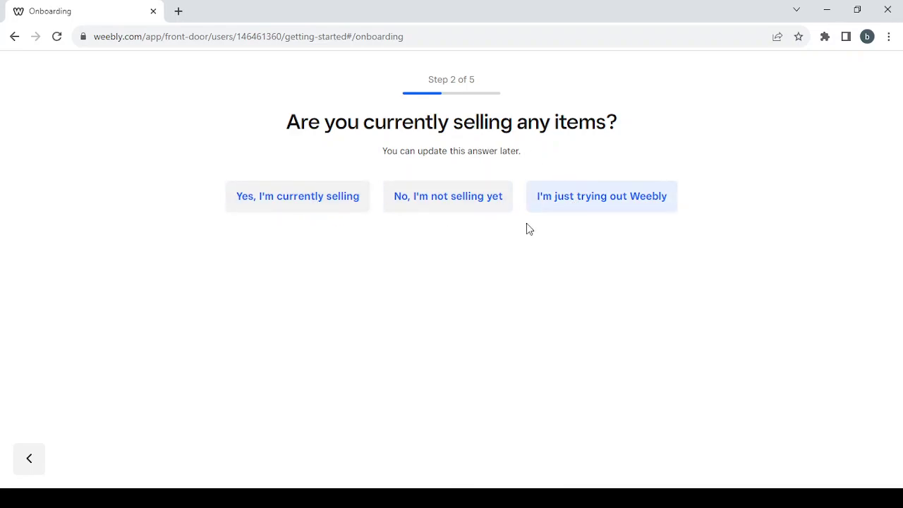
pyautogui.click(440, 205)
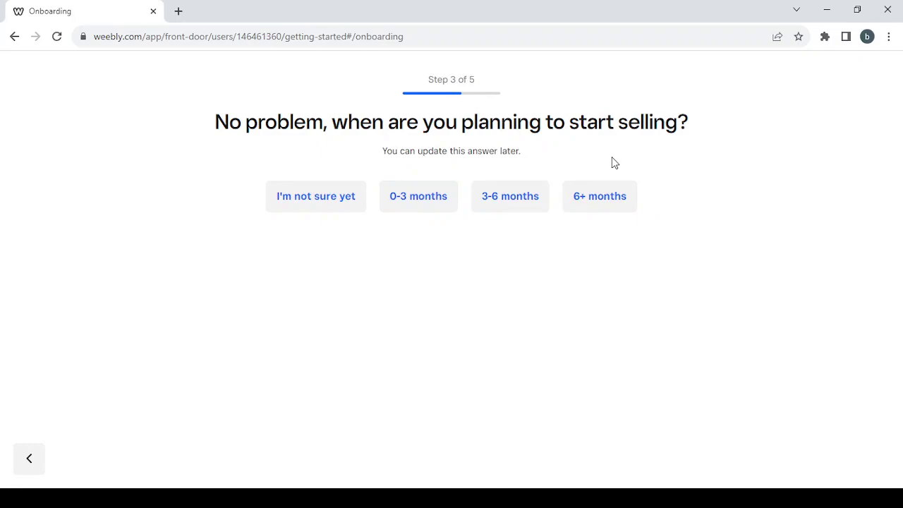
# Answer 'I'm not sure yet' for the selling start date, then browse the item-type list
pyautogui.click(305, 199)
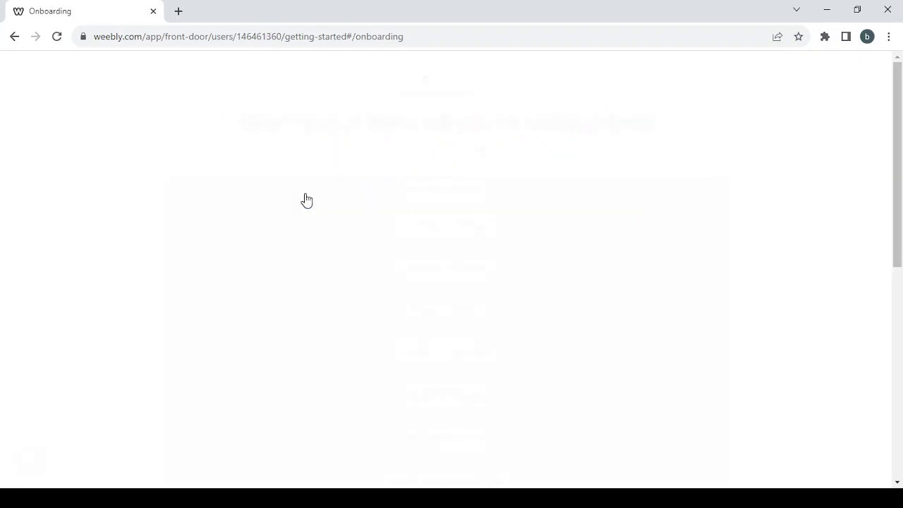
pyautogui.scroll(-2, 561, 315)
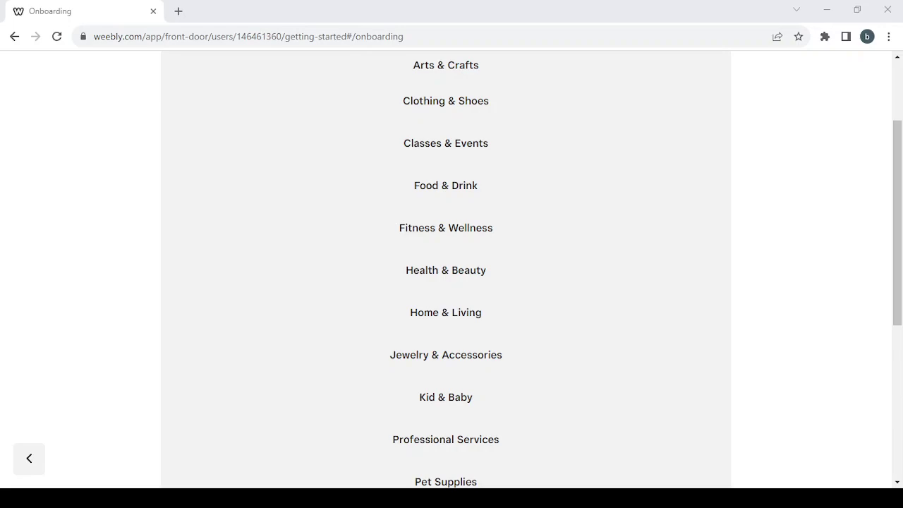
pyautogui.scroll(-2, 648, 358)
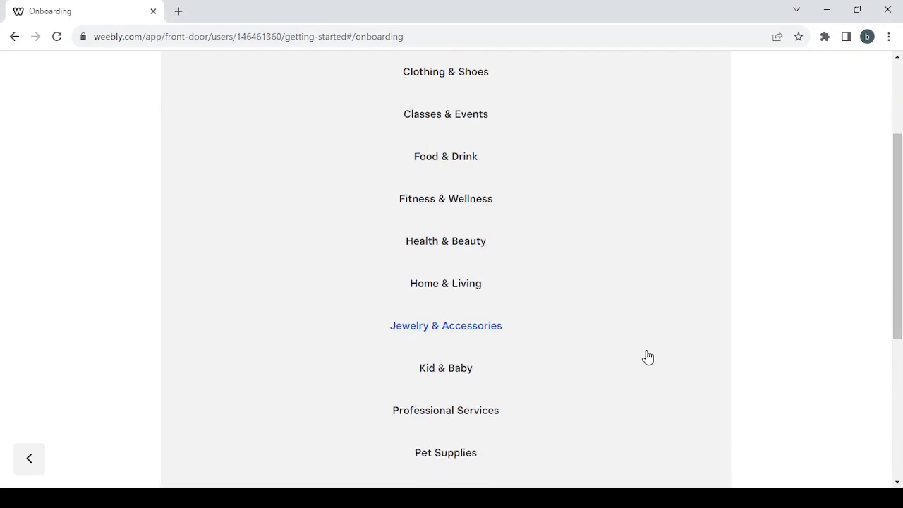
pyautogui.scroll(-1, 647, 356)
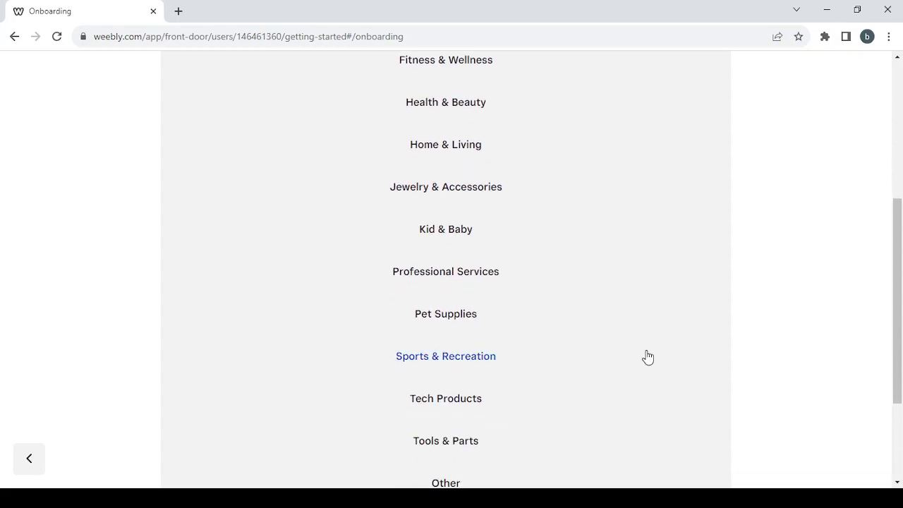
pyautogui.scroll(2, 648, 356)
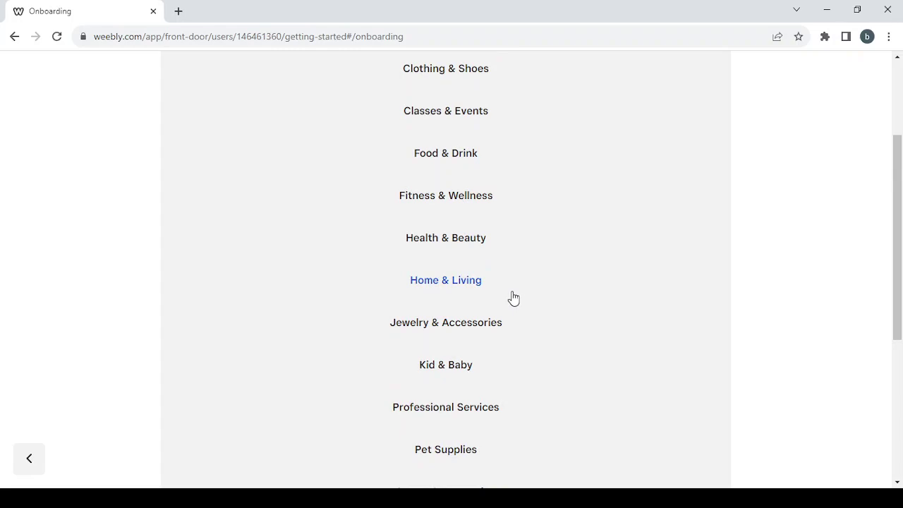
# Pick Home & Living, then switch the item type to Tech Products and continue
pyautogui.click(512, 298)
pyautogui.scroll(1, 607, 296)
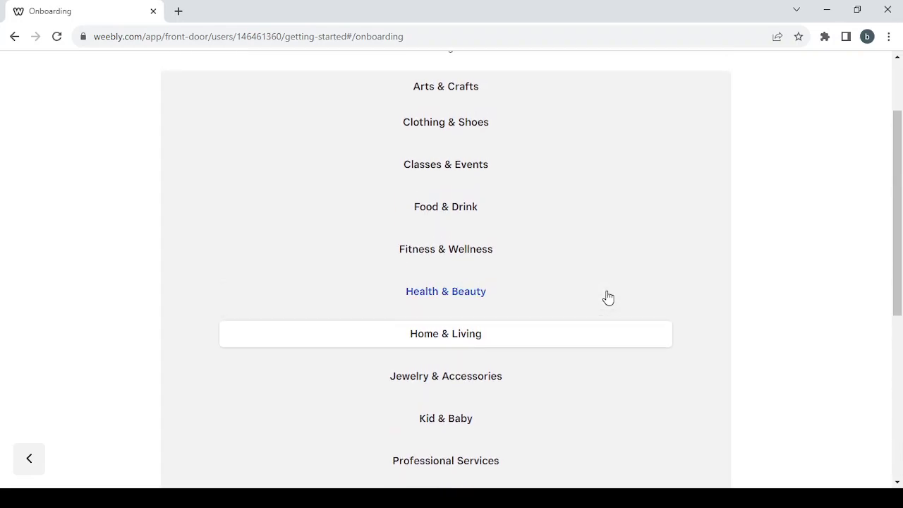
pyautogui.scroll(2, 608, 297)
pyautogui.scroll(-1, 607, 297)
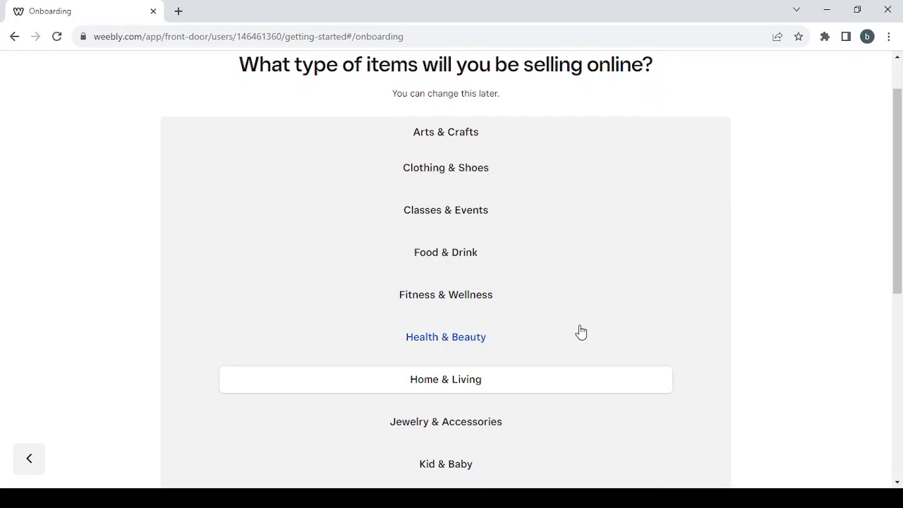
pyautogui.scroll(-4, 580, 332)
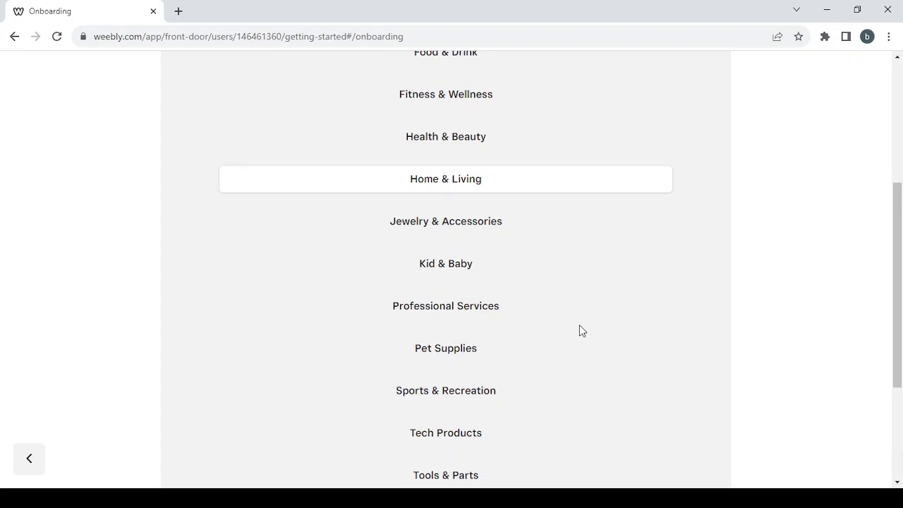
pyautogui.click(543, 362)
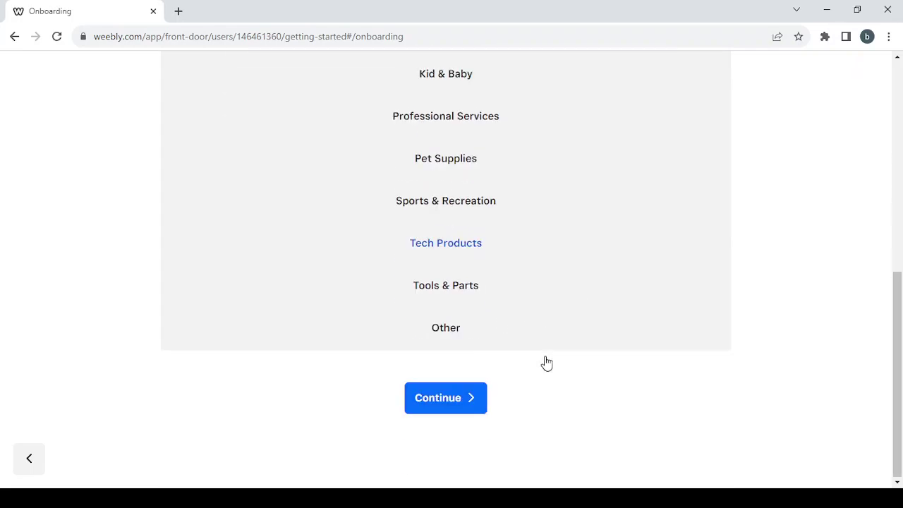
pyautogui.click(430, 398)
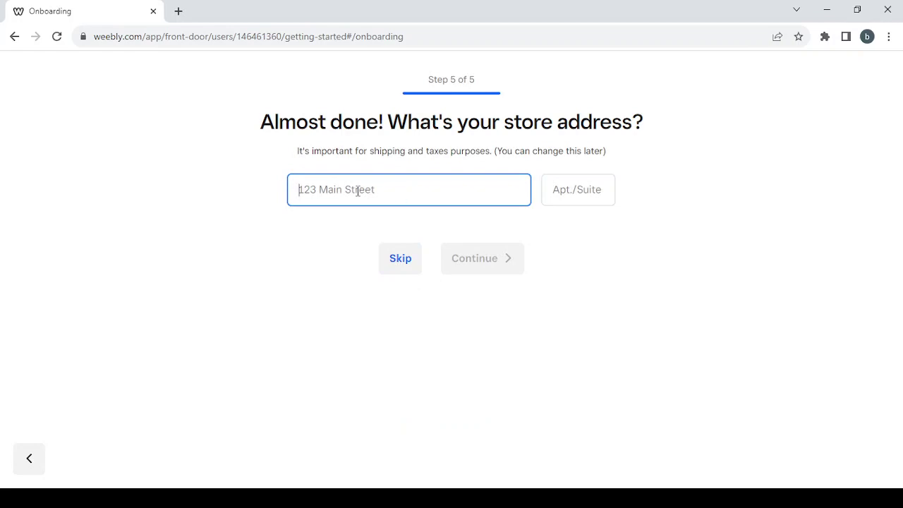
# Skip the store address step to finish onboarding and reach the Overview dashboard
pyautogui.click(397, 268)
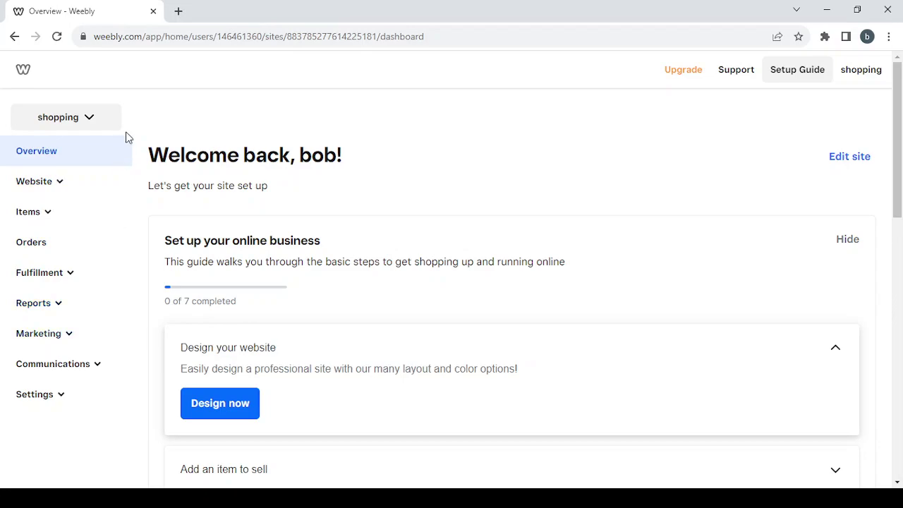
# Expand and collapse the Website, Items and Fulfillment sidebar sections, then expand Reports
pyautogui.click(38, 186)
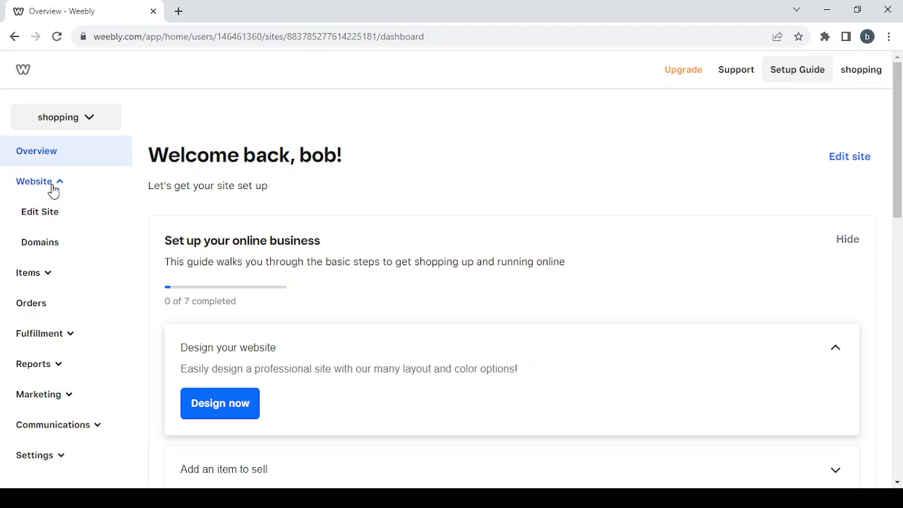
pyautogui.click(52, 191)
pyautogui.click(46, 215)
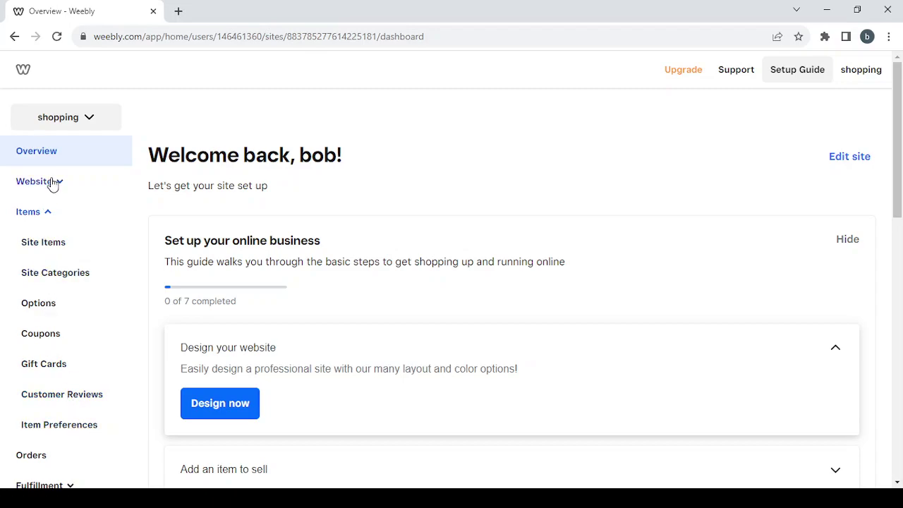
pyautogui.click(49, 214)
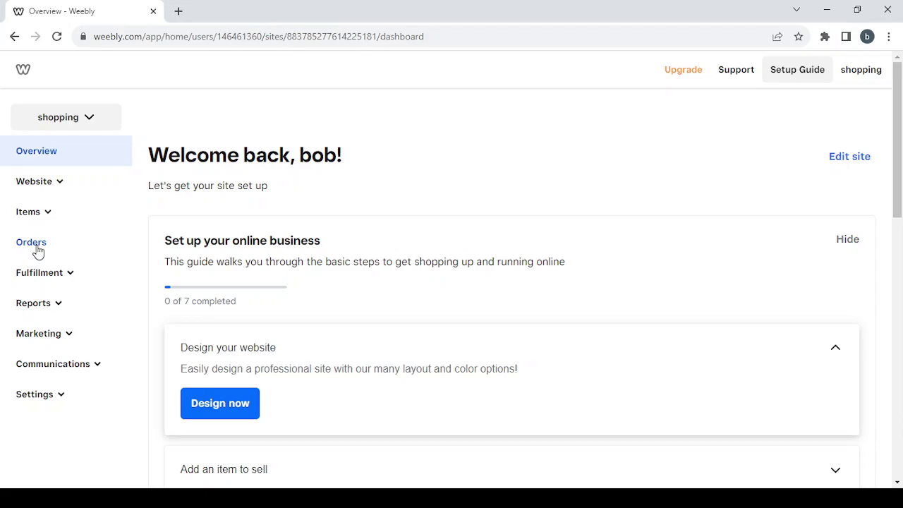
pyautogui.click(57, 279)
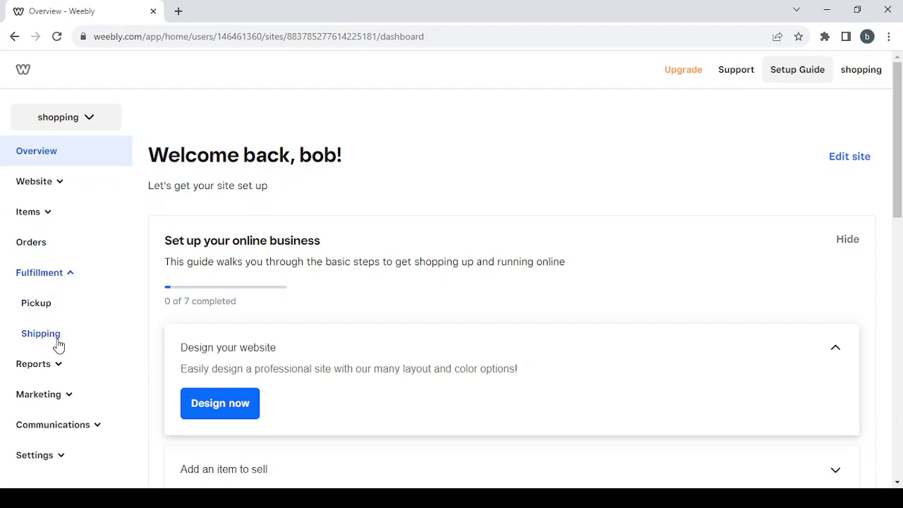
pyautogui.click(68, 277)
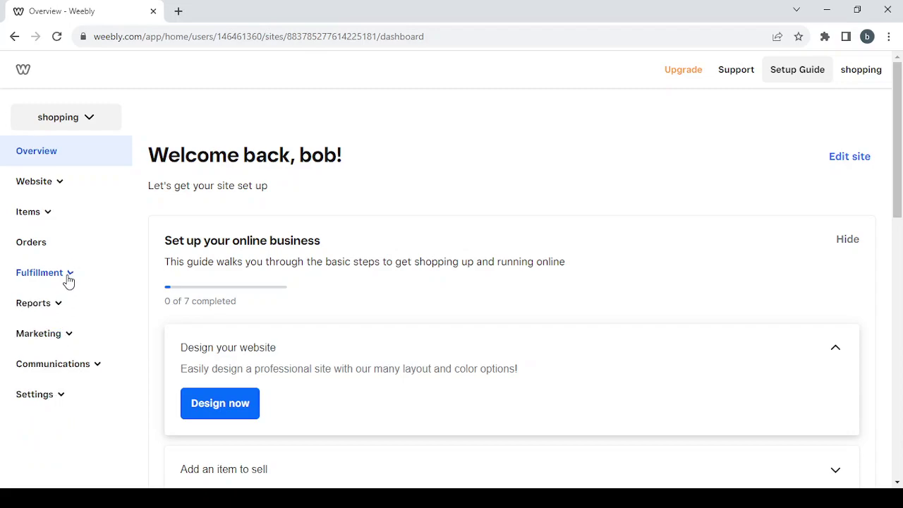
pyautogui.click(60, 305)
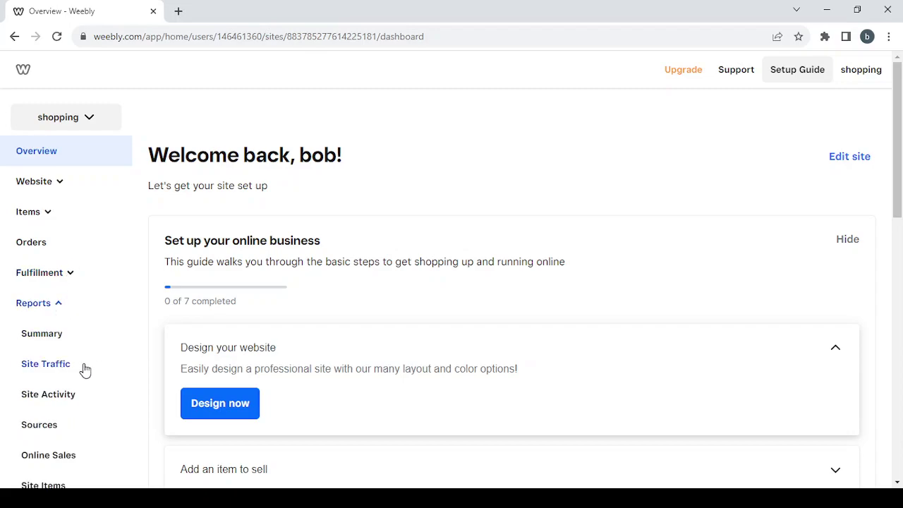
# Collapse Reports, then expand and collapse the Marketing and Communications sidebar groups
pyautogui.scroll(-1, 82, 369)
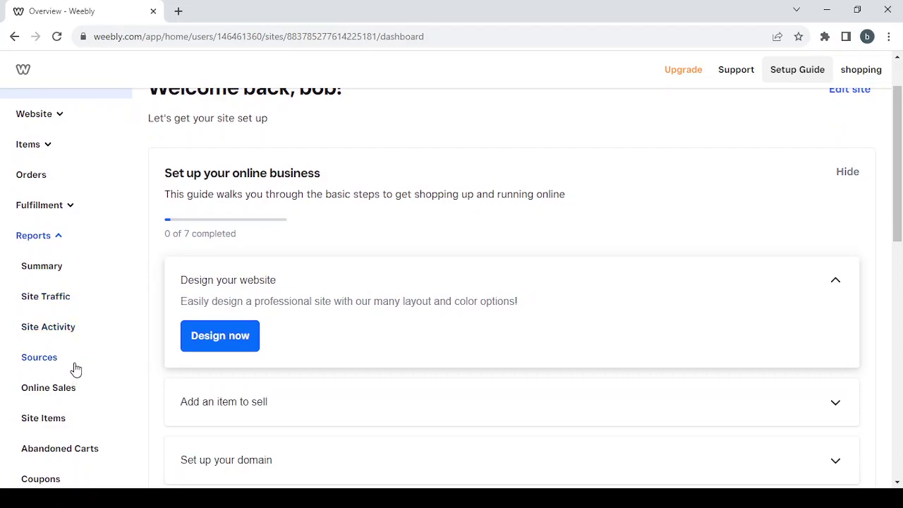
pyautogui.scroll(-2, 75, 368)
pyautogui.scroll(2, 75, 368)
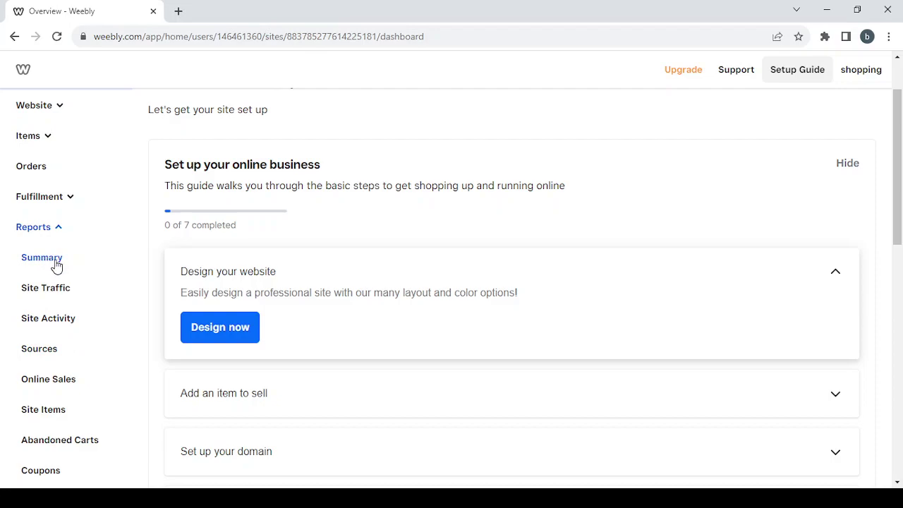
pyautogui.click(53, 228)
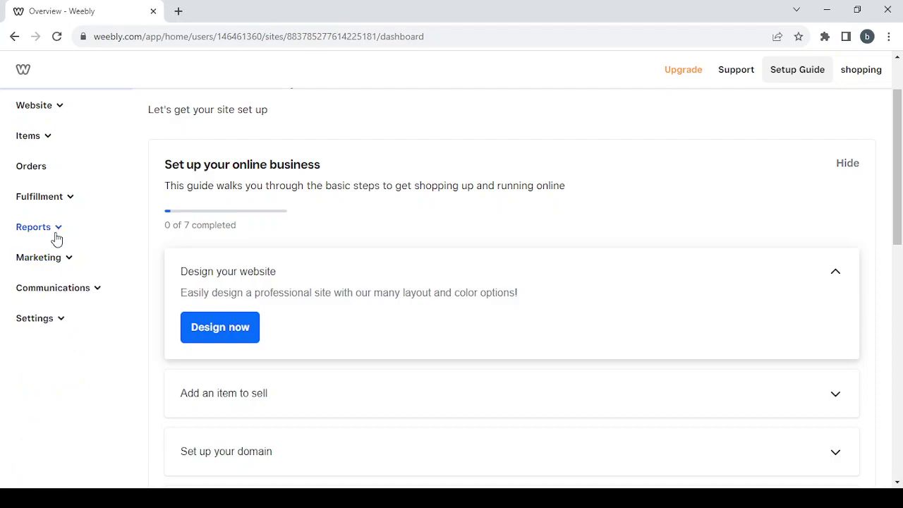
pyautogui.click(64, 265)
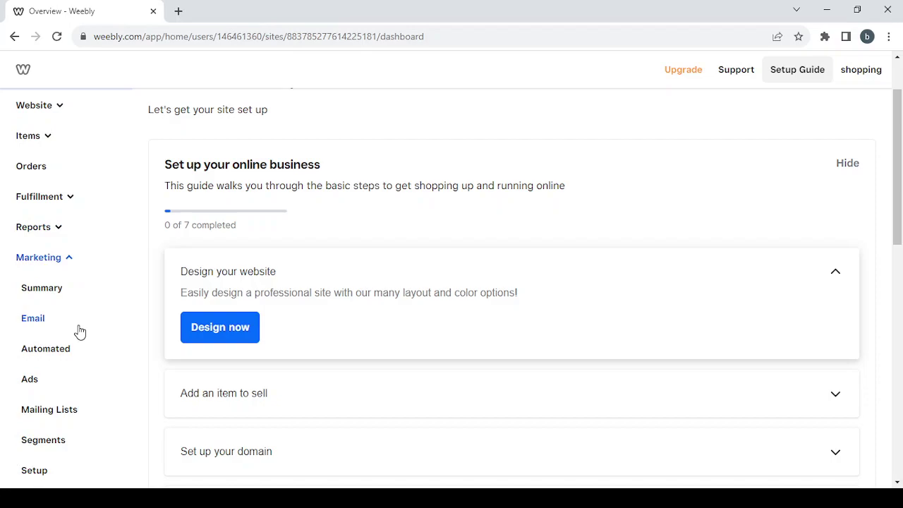
pyautogui.scroll(-1, 80, 332)
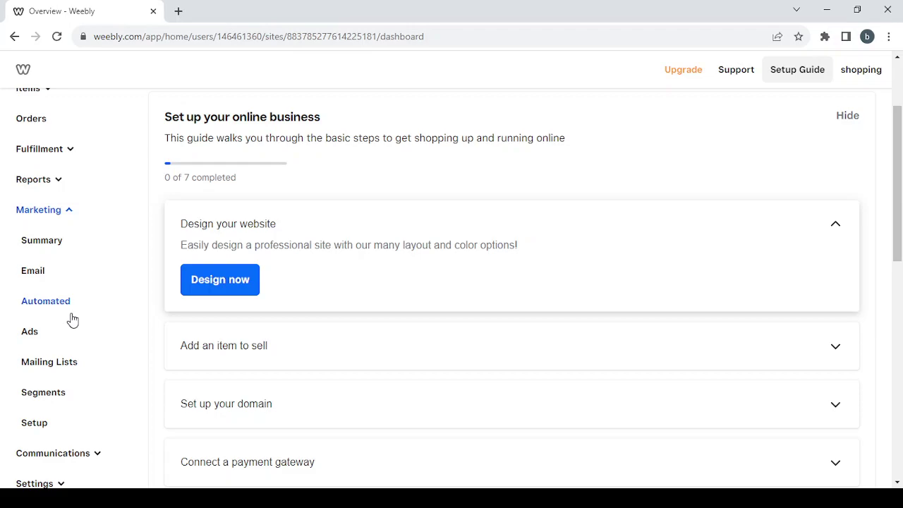
pyautogui.click(59, 219)
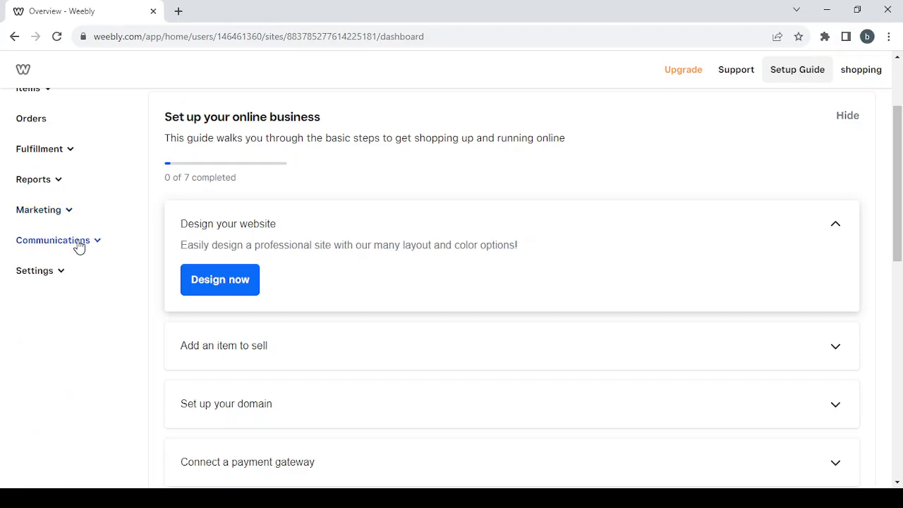
pyautogui.click(79, 247)
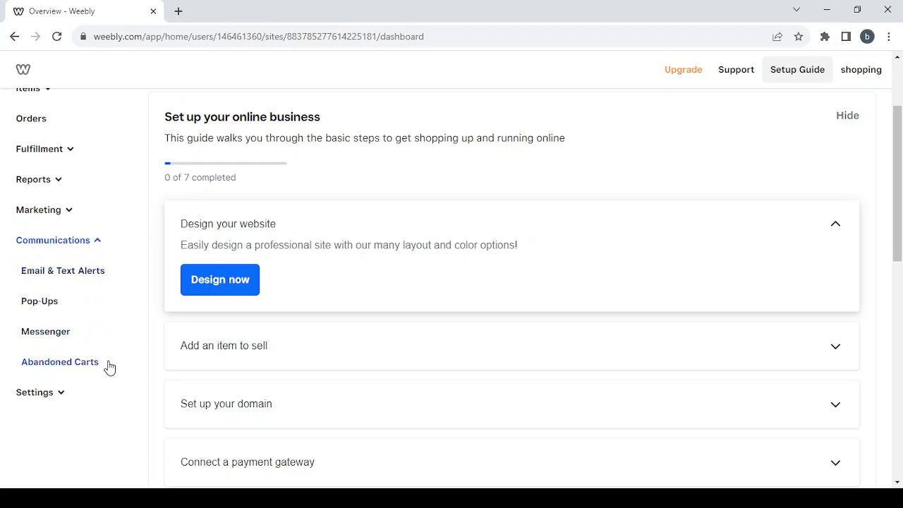
pyautogui.click(96, 248)
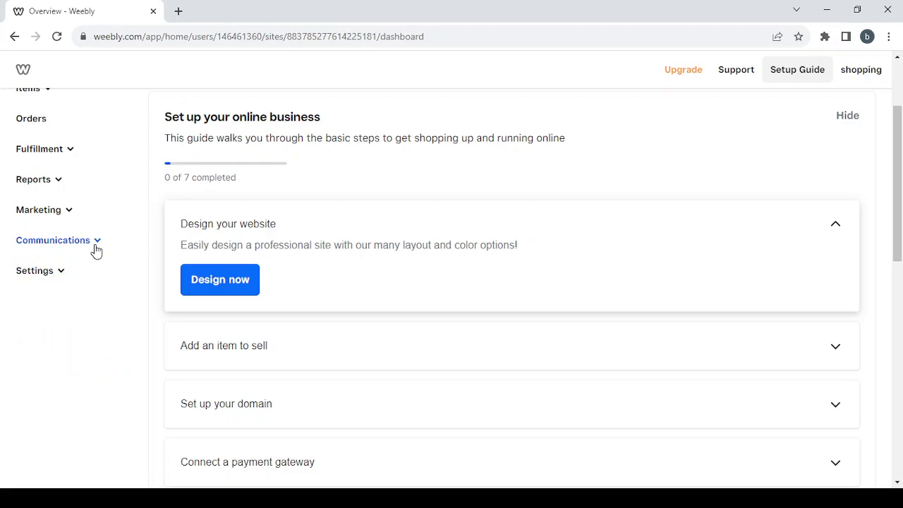
# Open Settings › General and scroll through the Store Information form and address warning
pyautogui.click(47, 278)
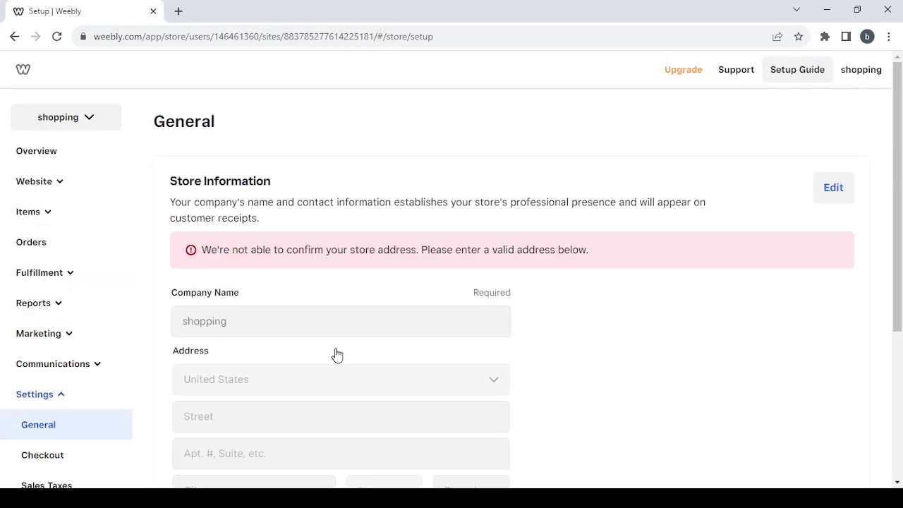
pyautogui.scroll(-2, 336, 355)
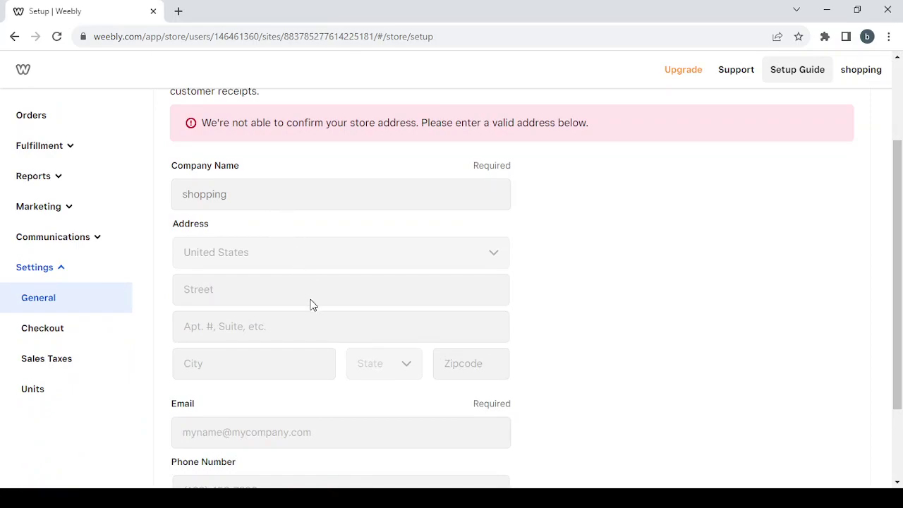
pyautogui.scroll(-2, 313, 304)
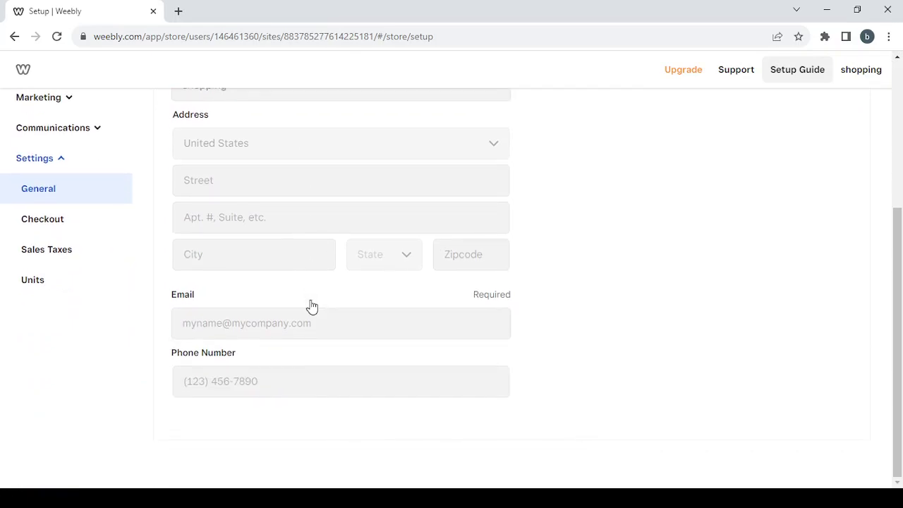
# Open Checkout settings and review the Stripe, PayPal and U.S. Dollars - USD currency sections
pyautogui.click(71, 222)
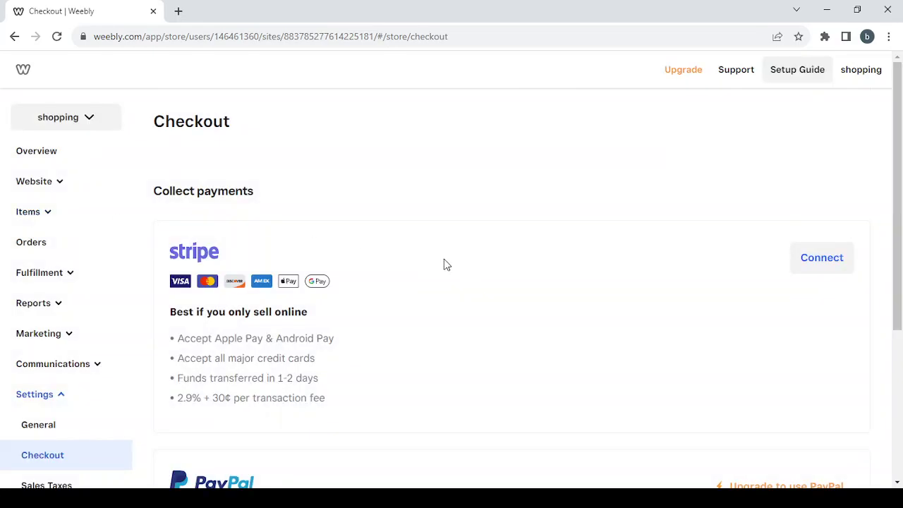
pyautogui.scroll(-2, 444, 264)
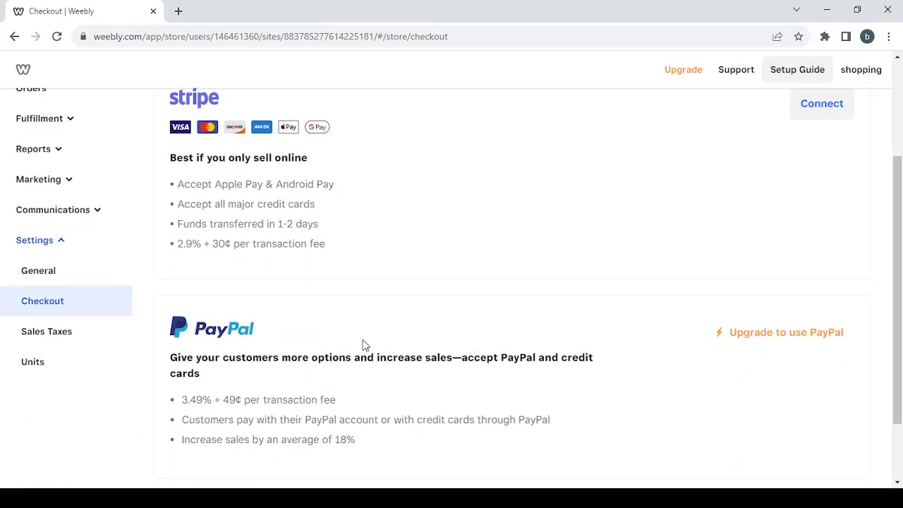
pyautogui.scroll(-1, 365, 345)
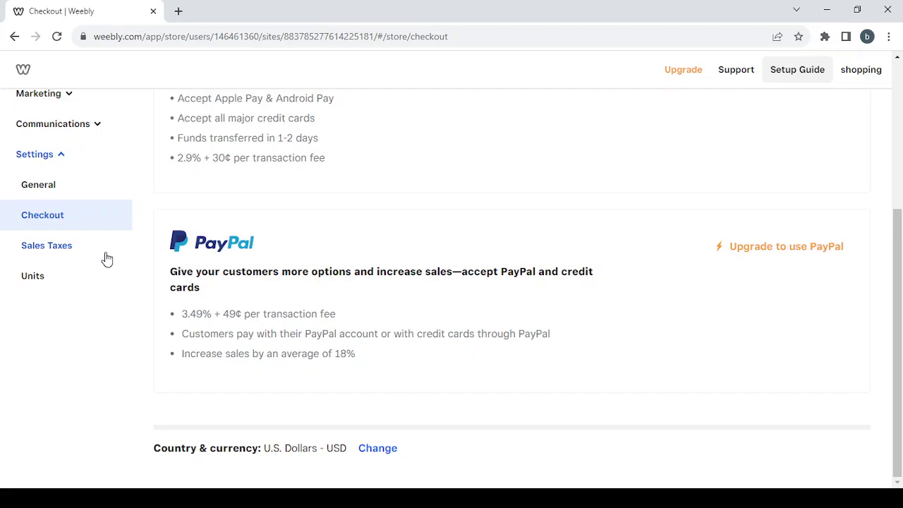
# View the language and Units settings, collapse Settings, and return to the Overview dashboard
pyautogui.click(74, 291)
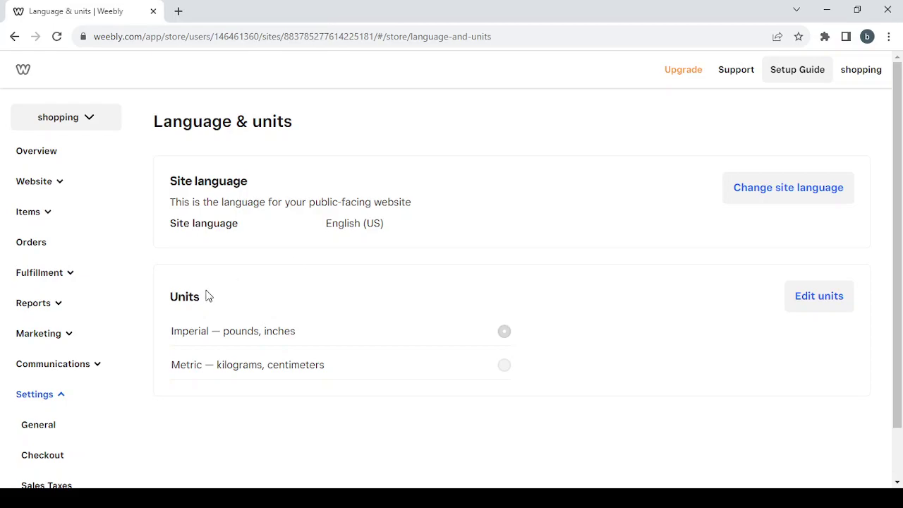
pyautogui.click(51, 397)
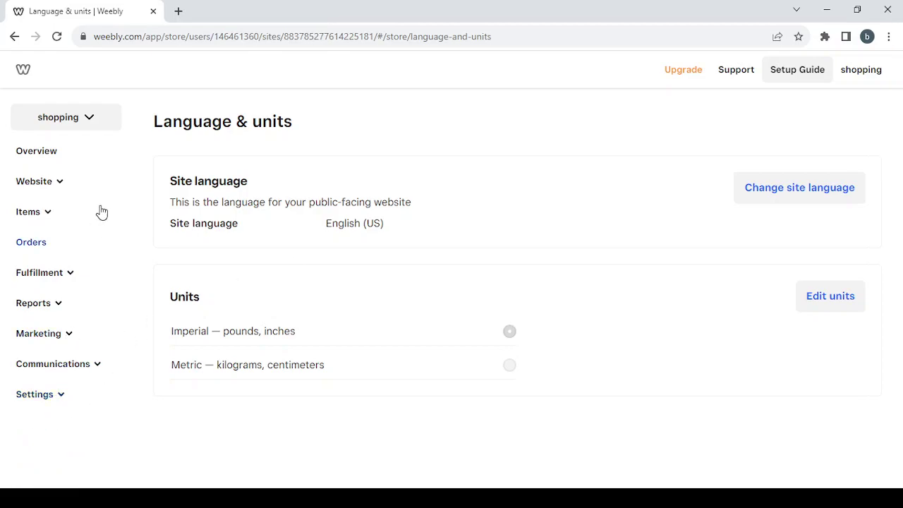
pyautogui.click(37, 151)
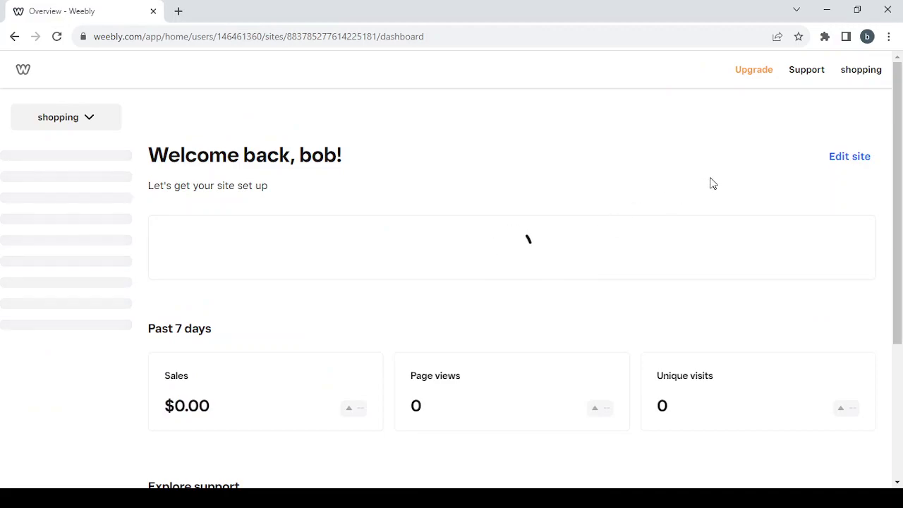
# Launch the shopping site's editor from Edit site, landing on the Site styles design page
pyautogui.click(842, 162)
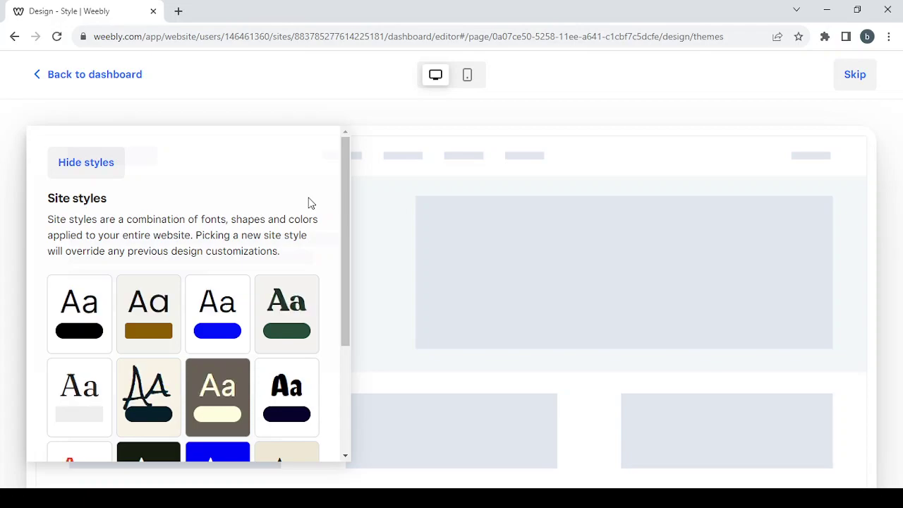
# Preview the shopping store in the green and then dark-green site styles
pyautogui.scroll(-2, 311, 203)
pyautogui.click(310, 203)
pyautogui.scroll(2, 310, 203)
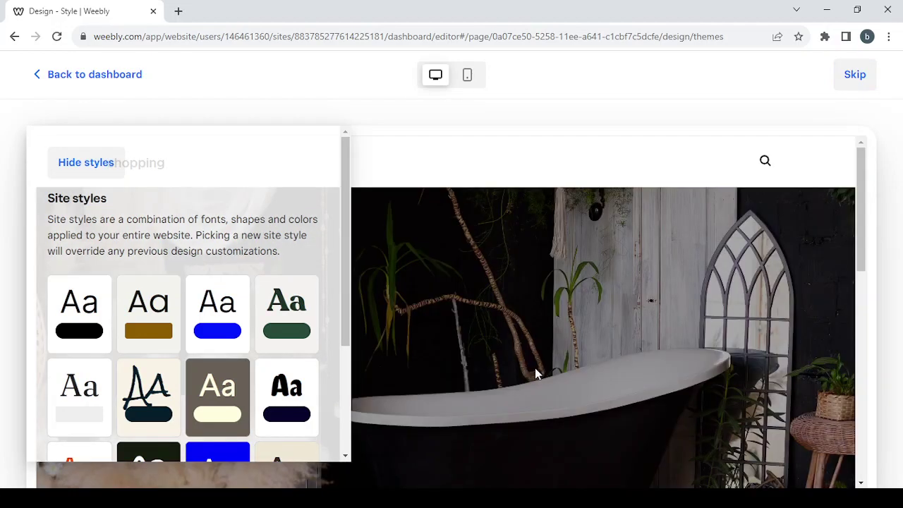
pyautogui.scroll(-15, 535, 373)
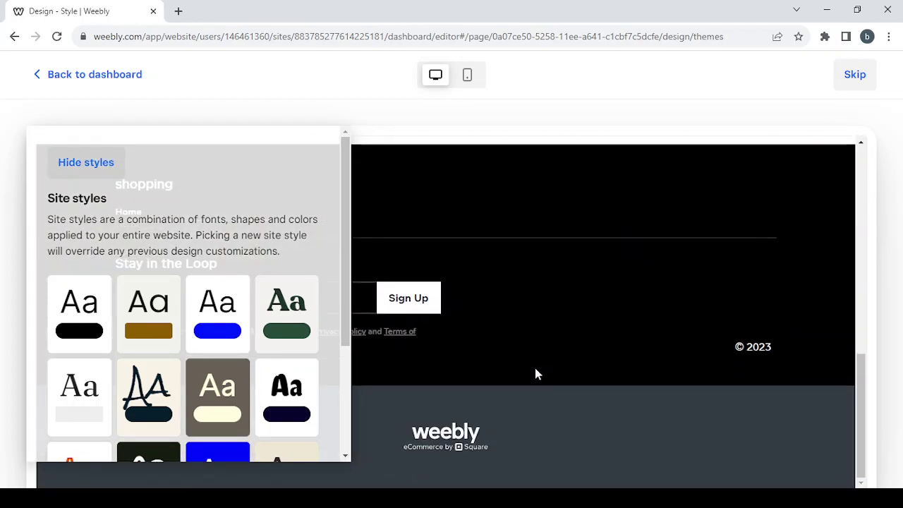
pyautogui.scroll(-2, 246, 246)
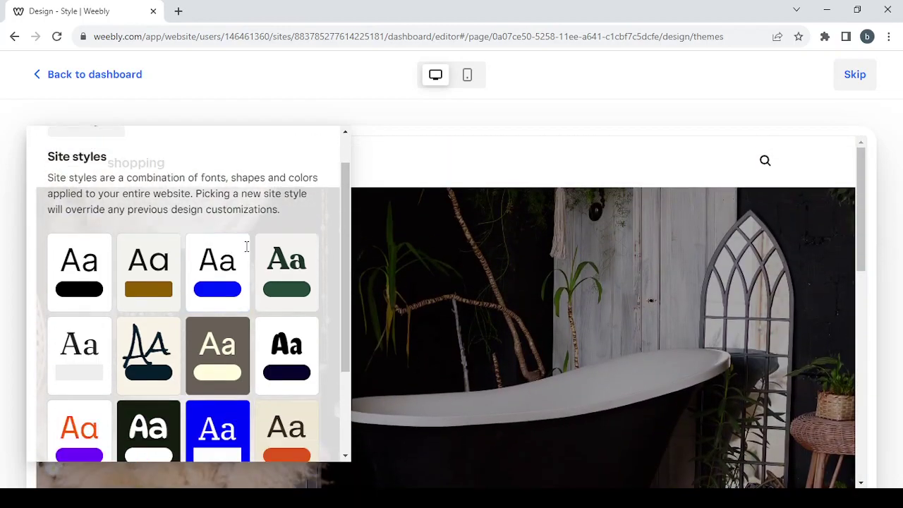
pyautogui.scroll(-3, 246, 248)
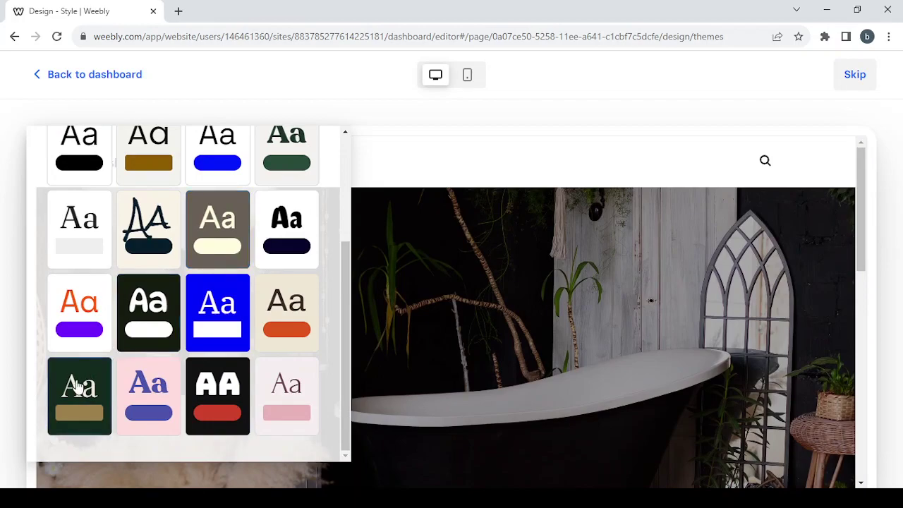
pyautogui.click(78, 385)
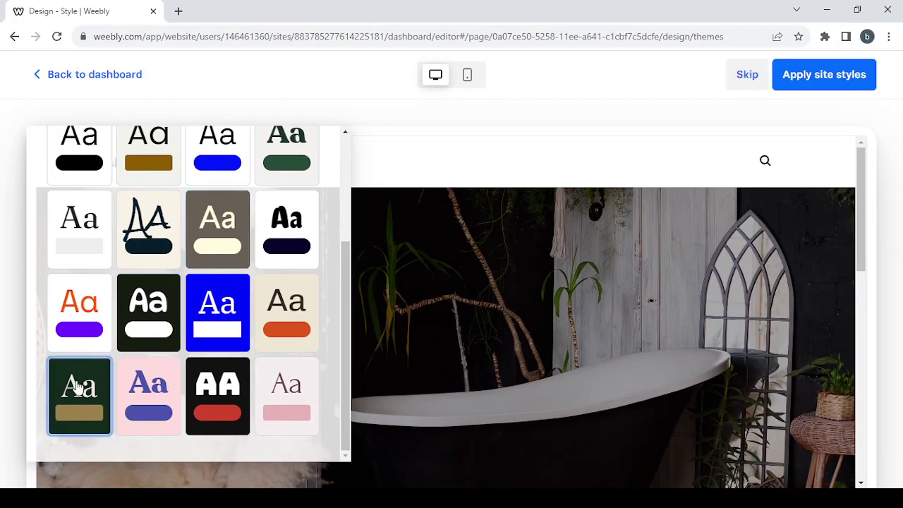
pyautogui.scroll(4, 149, 225)
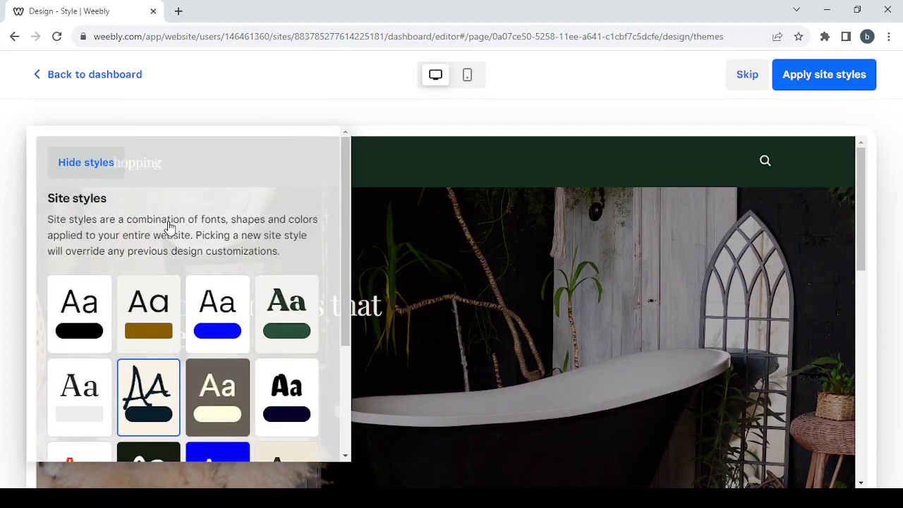
pyautogui.click(85, 162)
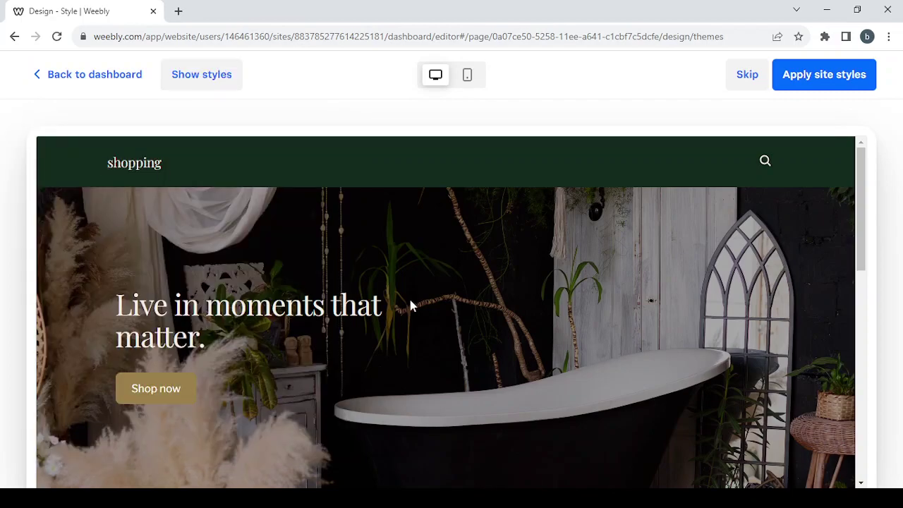
pyautogui.scroll(-8, 413, 304)
pyautogui.scroll(3, 413, 305)
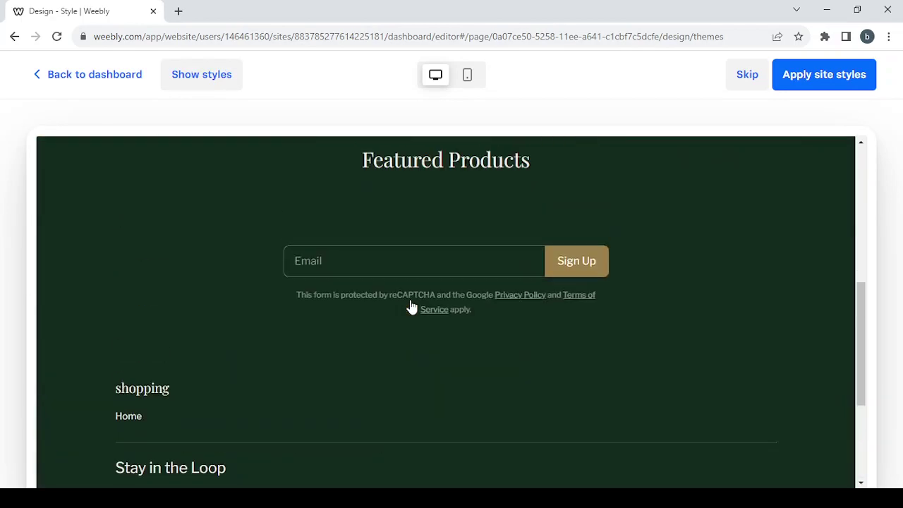
pyautogui.scroll(5, 412, 304)
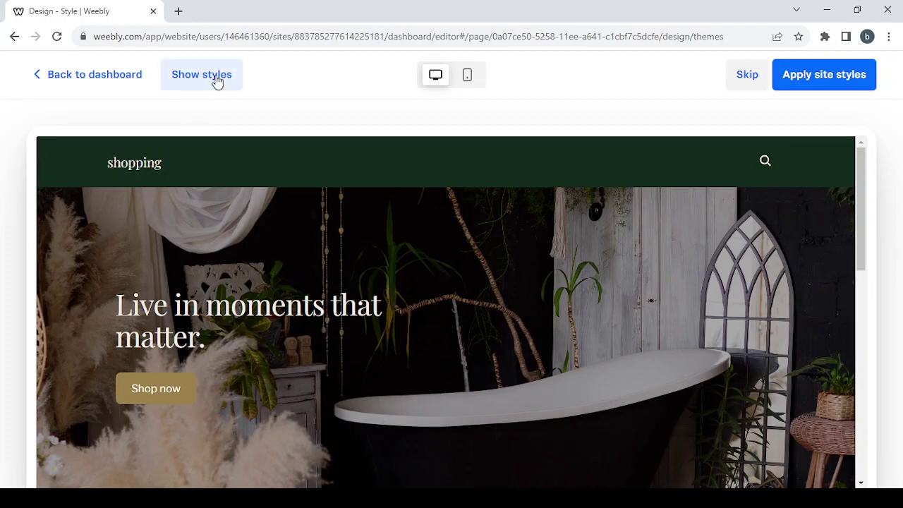
# Preview the store in the green-lettered site style instead
pyautogui.click(217, 79)
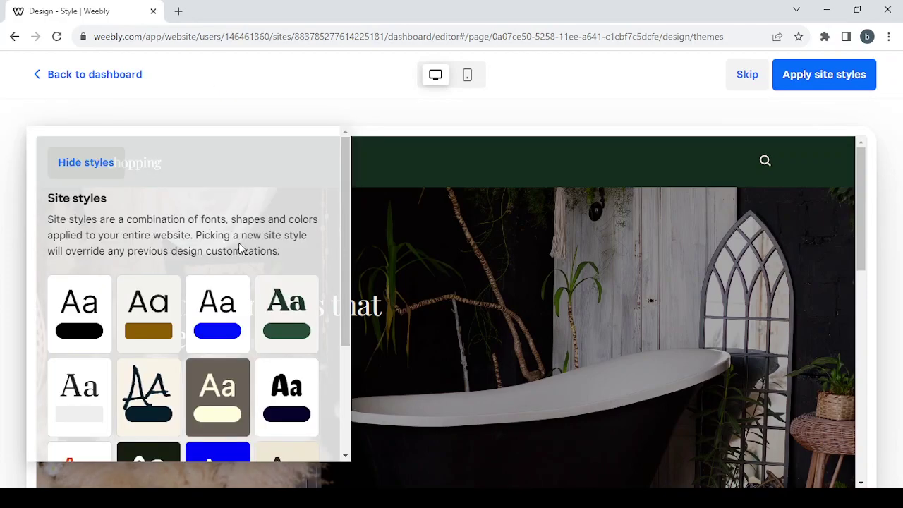
pyautogui.click(290, 303)
pyautogui.click(91, 161)
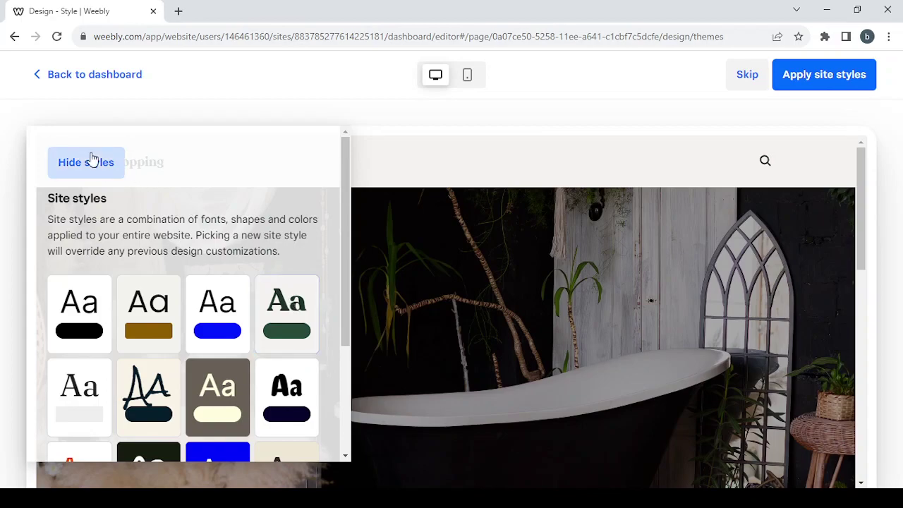
pyautogui.scroll(-3, 337, 281)
pyautogui.scroll(5, 338, 289)
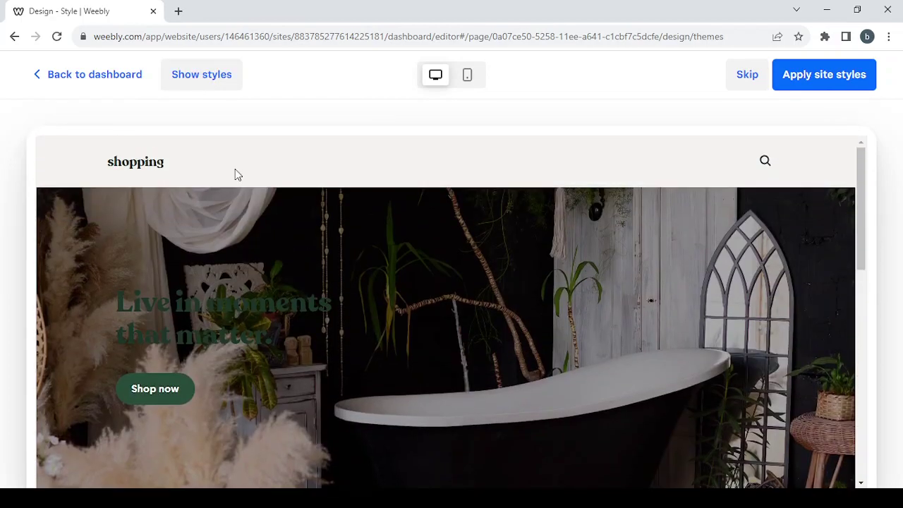
# Switch the preview to the brown style with cream accents and scroll through it
pyautogui.click(216, 86)
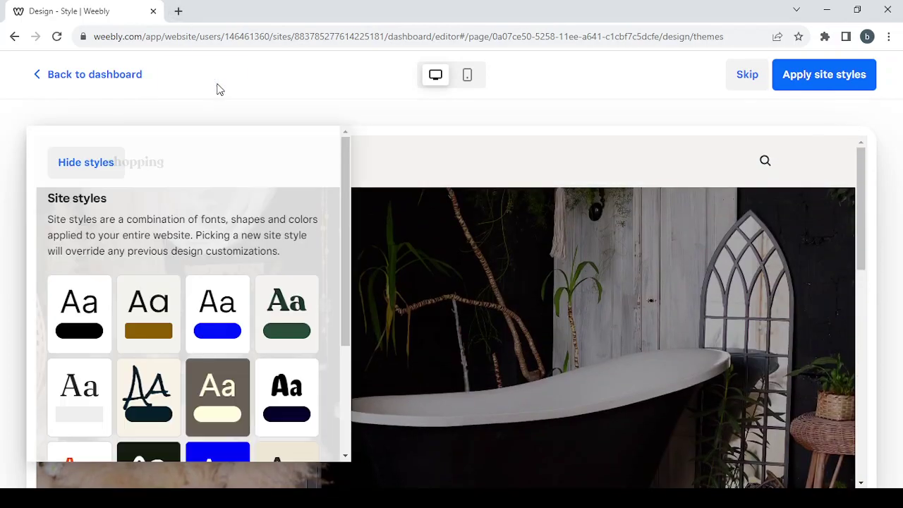
pyautogui.click(221, 380)
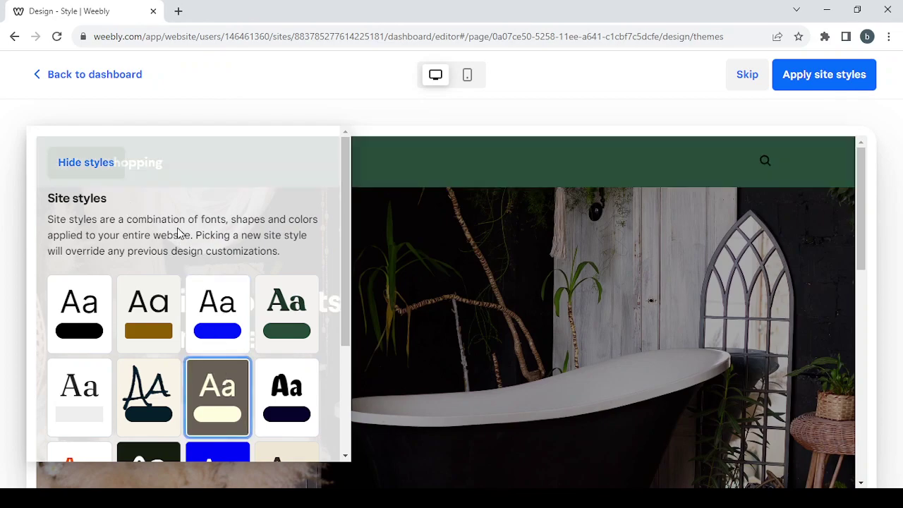
pyautogui.click(97, 169)
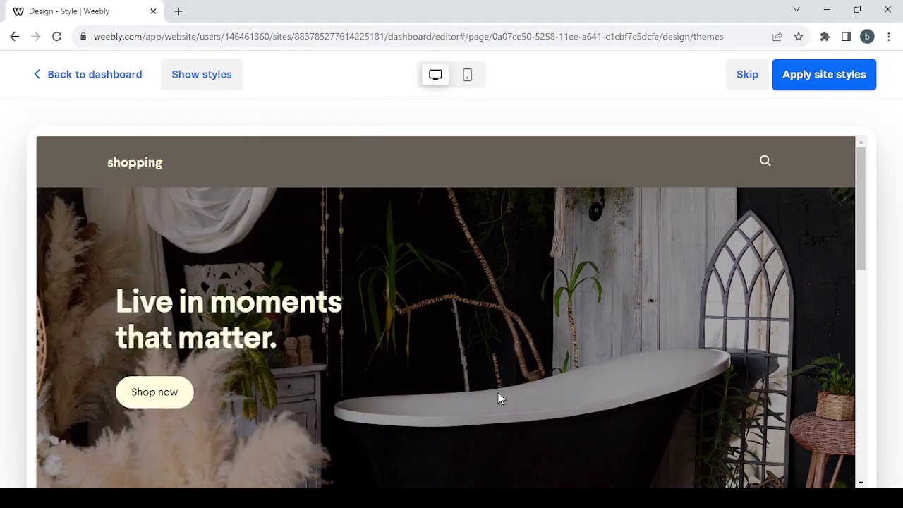
pyautogui.scroll(-10, 498, 392)
pyautogui.scroll(8, 497, 395)
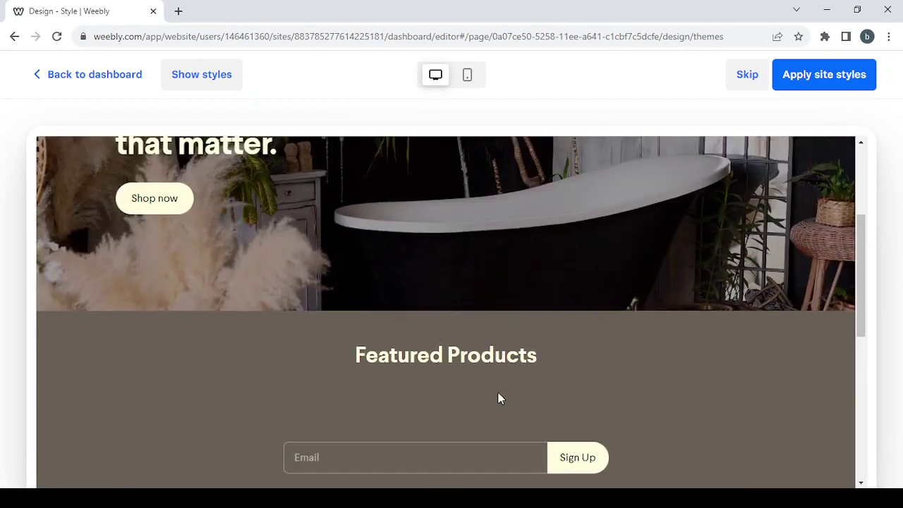
pyautogui.scroll(-4, 498, 392)
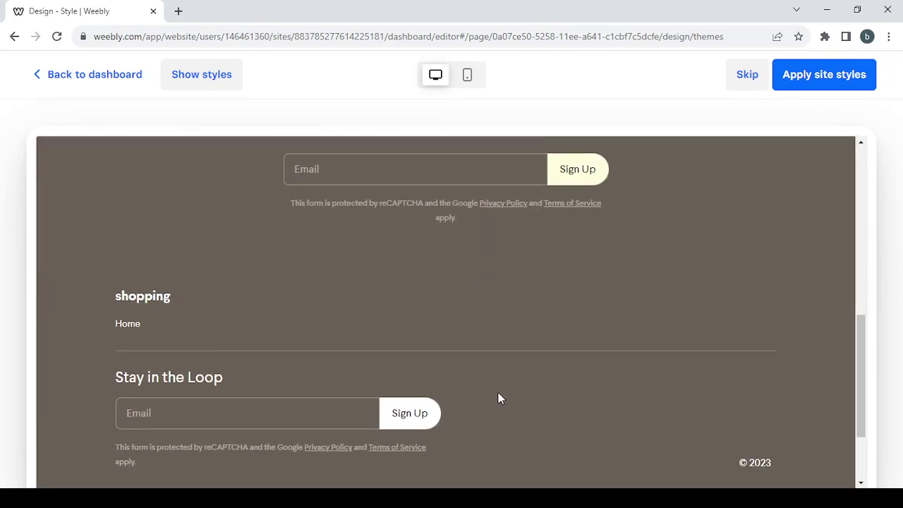
pyautogui.scroll(2, 497, 392)
pyautogui.scroll(5, 497, 400)
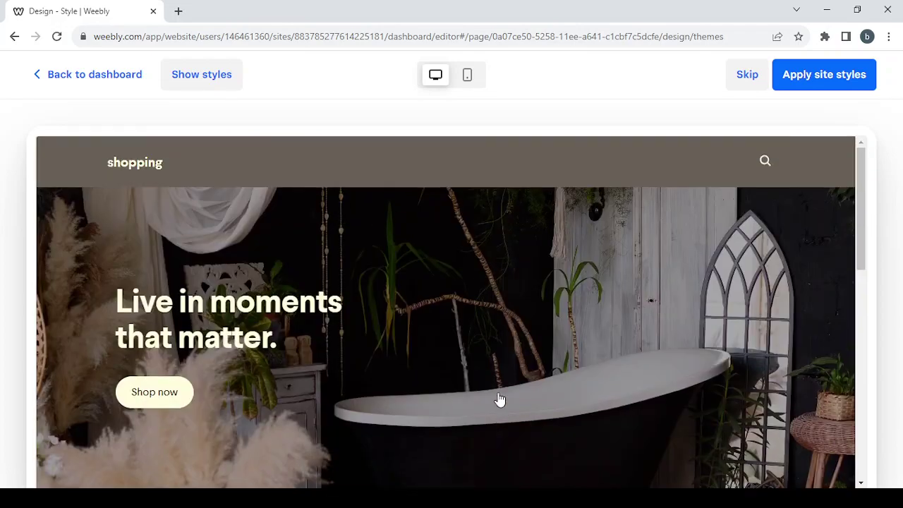
# Apply the brown/cream style and view its colours, Larsseit fonts and Pill shape
pyautogui.click(828, 91)
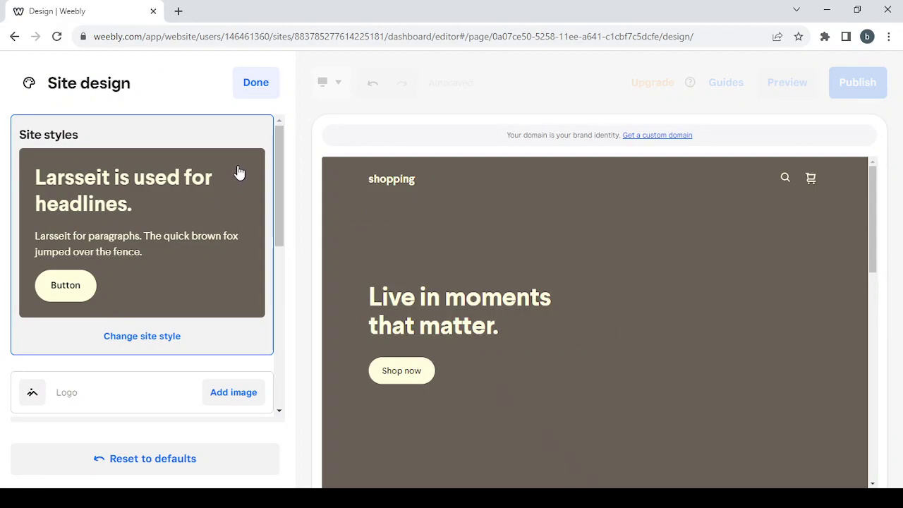
pyautogui.scroll(-2, 231, 215)
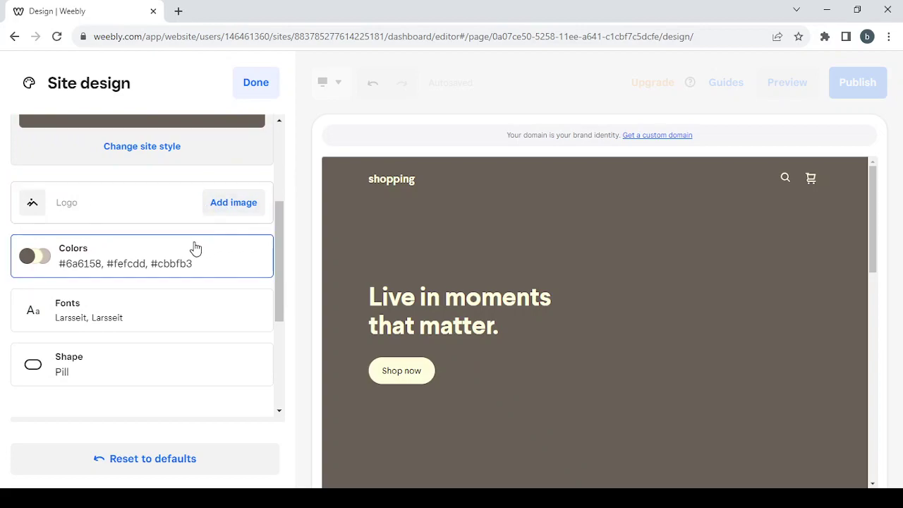
# Change the site's font pairing to Comfortaa
pyautogui.click(194, 305)
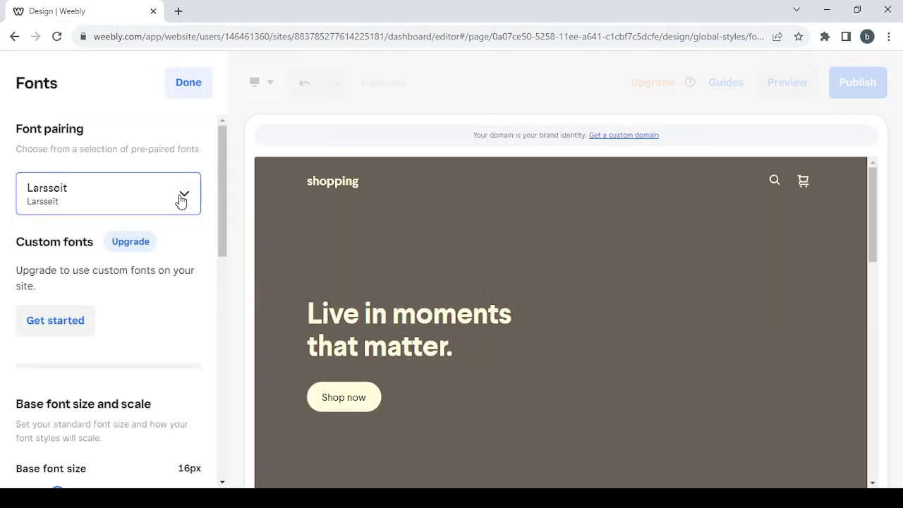
pyautogui.click(181, 197)
pyautogui.scroll(-2, 162, 289)
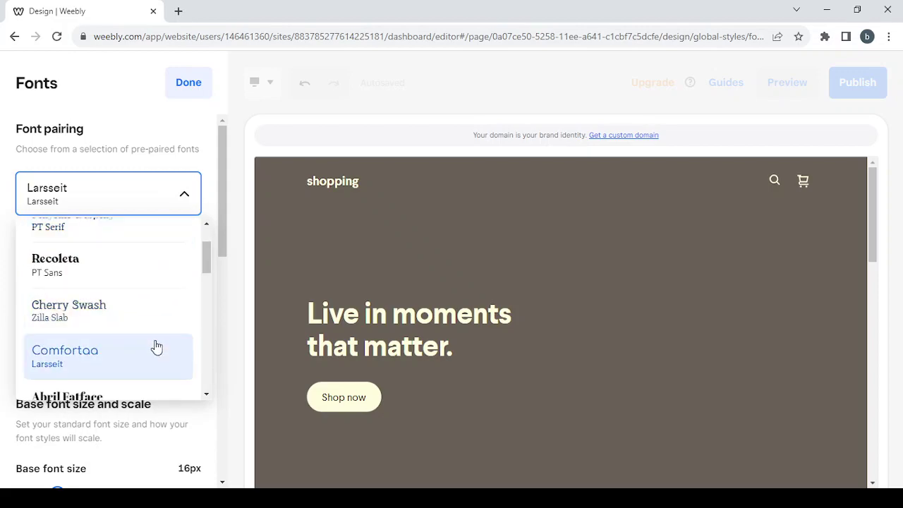
pyautogui.click(156, 347)
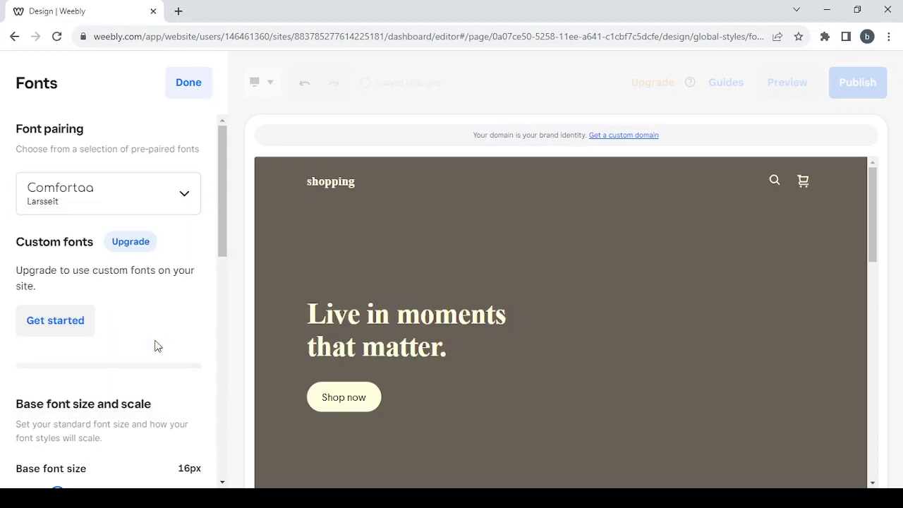
# Raise the base font size to 18px and close the font settings
pyautogui.scroll(-1, 160, 312)
pyautogui.scroll(-1, 160, 311)
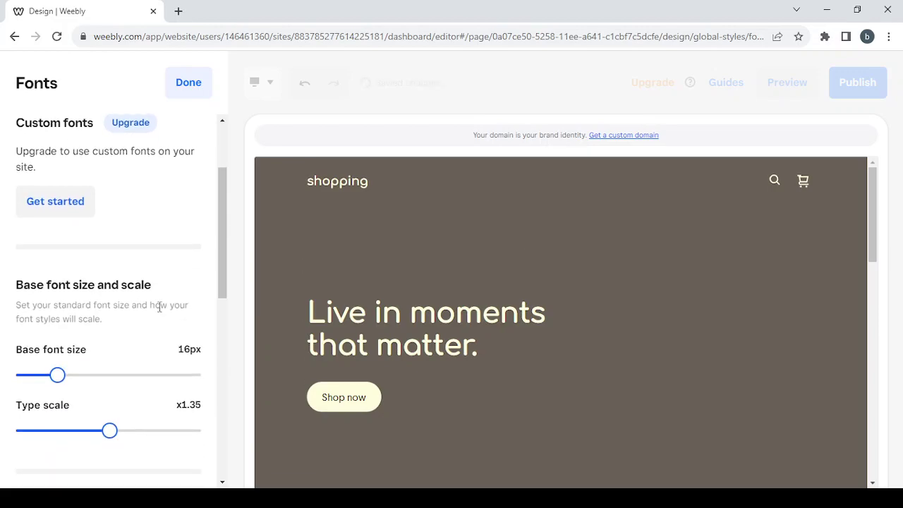
pyautogui.scroll(-1, 159, 307)
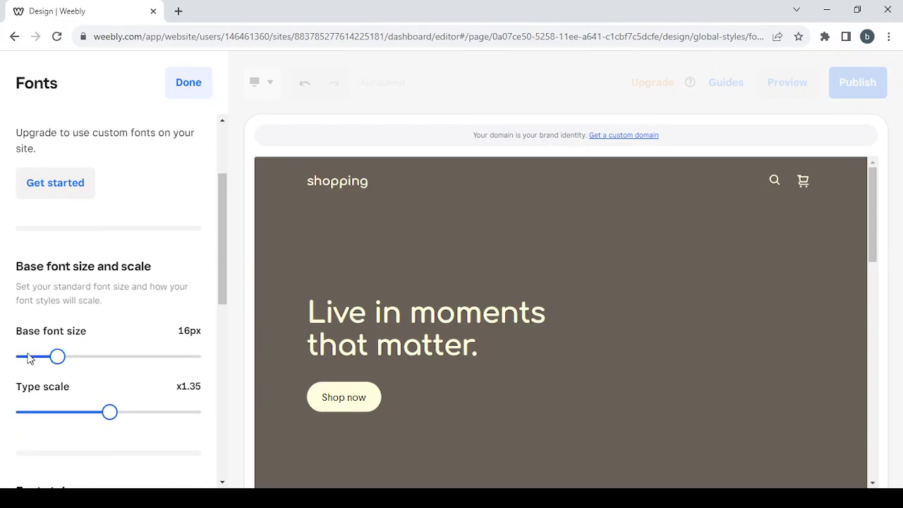
pyautogui.click(75, 357)
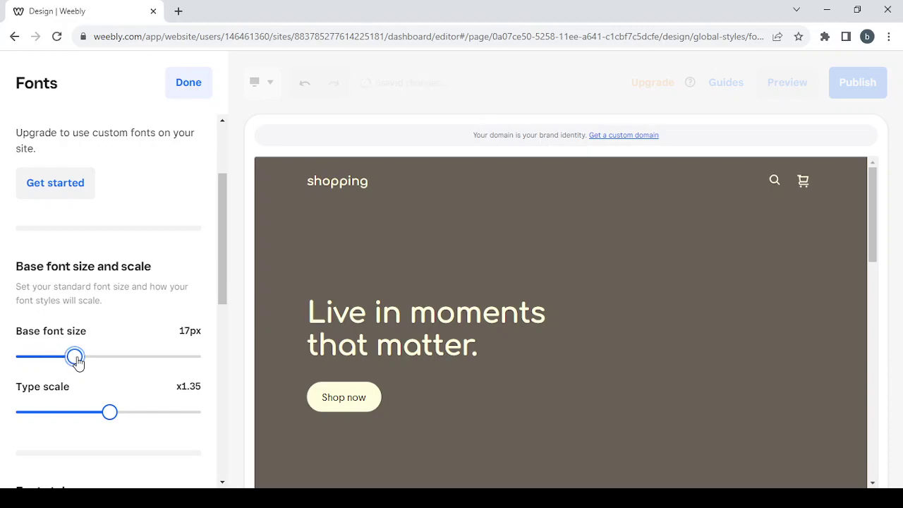
pyautogui.click(98, 362)
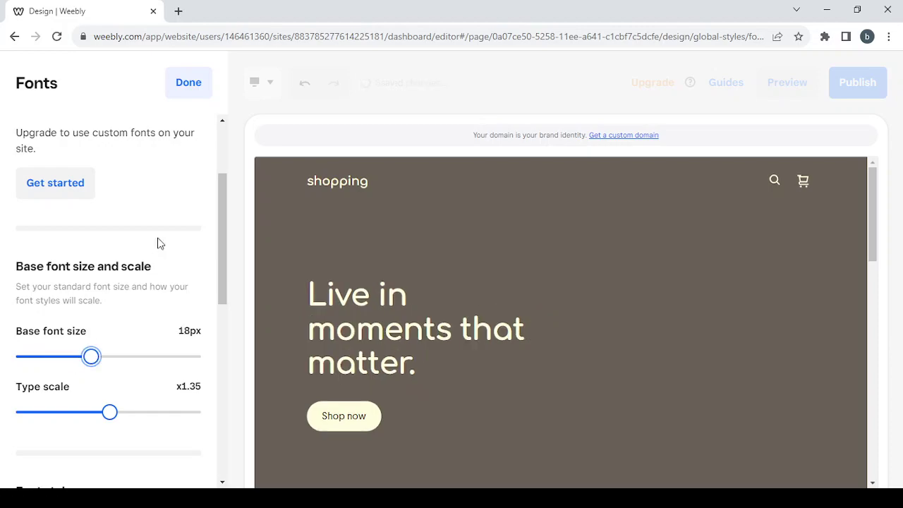
pyautogui.click(188, 83)
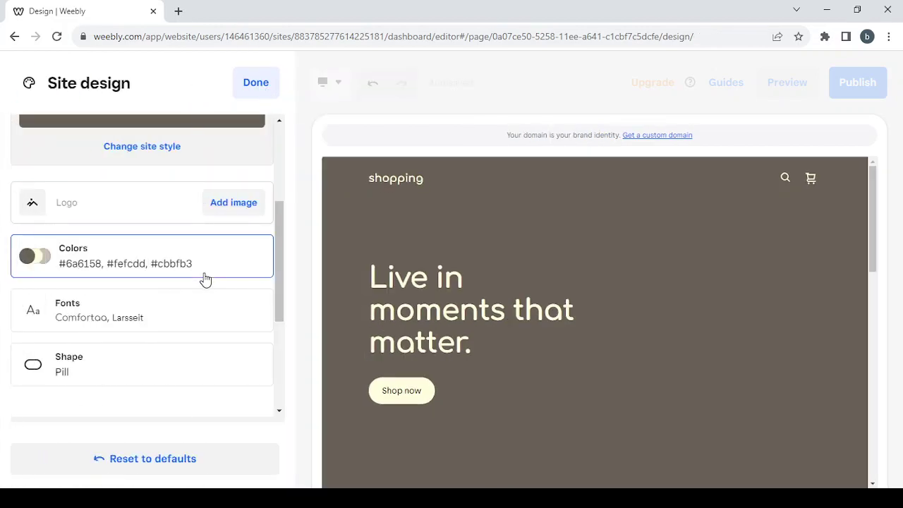
# Set Buttons and form fields and Images to the Rounded shape
pyautogui.scroll(-2, 203, 279)
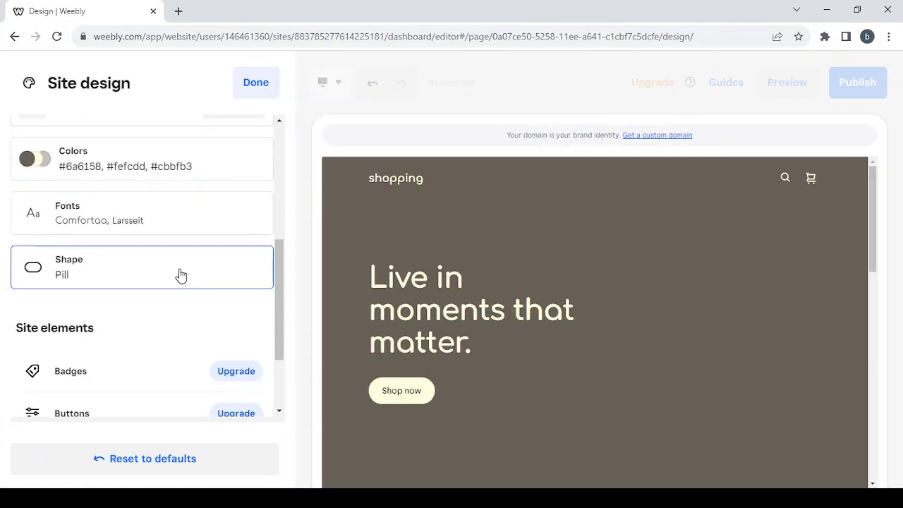
pyautogui.click(179, 274)
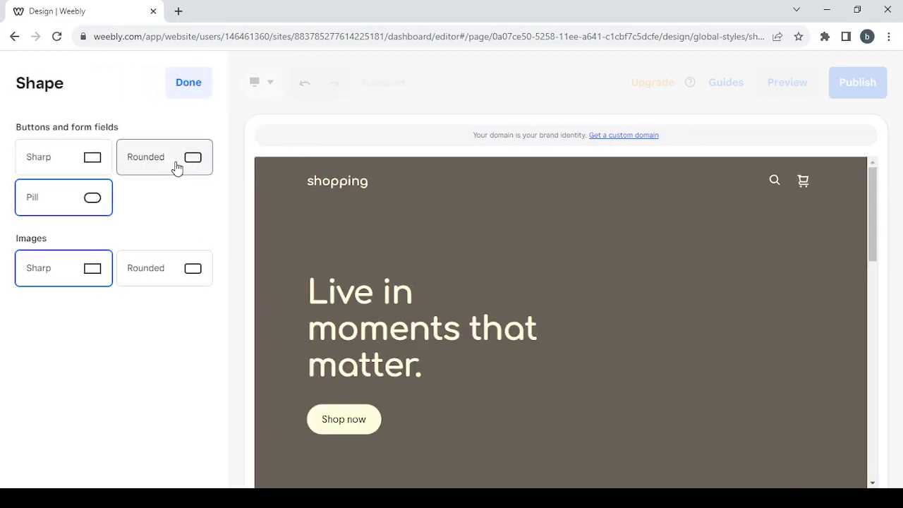
pyautogui.click(177, 166)
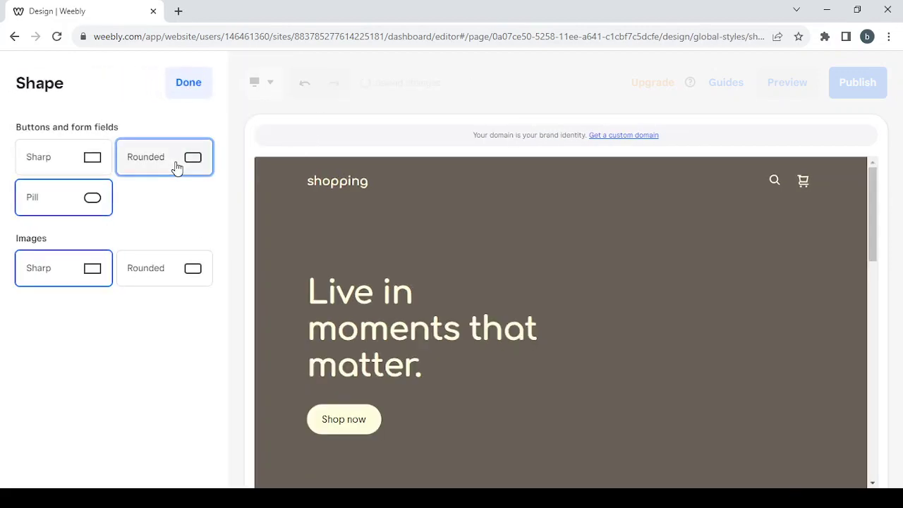
pyautogui.click(166, 270)
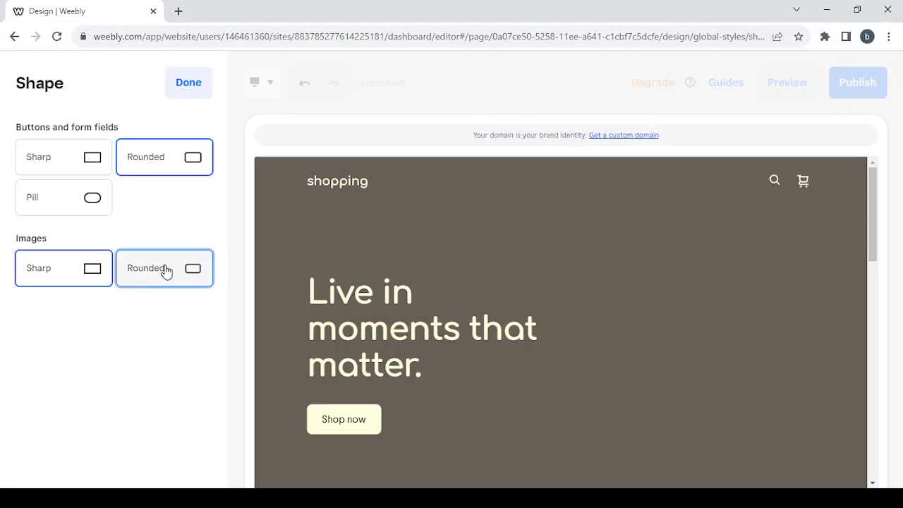
pyautogui.click(187, 89)
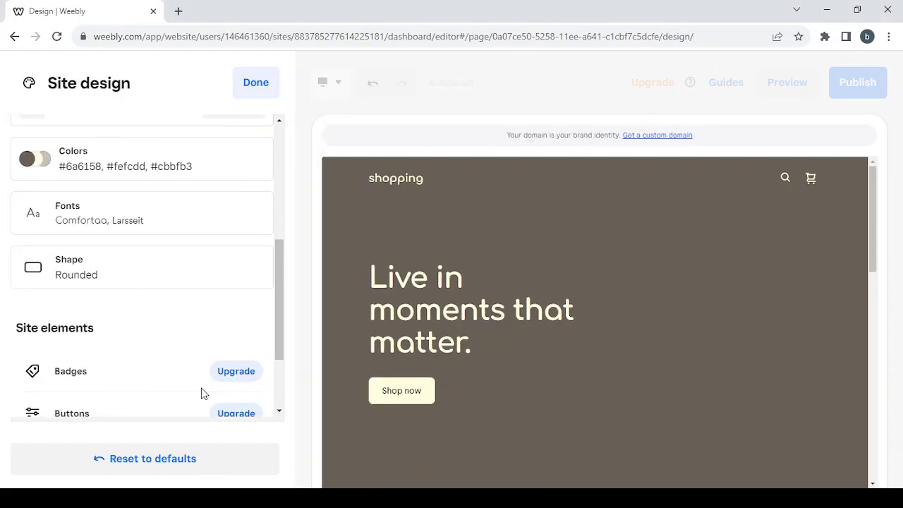
pyautogui.scroll(-2, 167, 303)
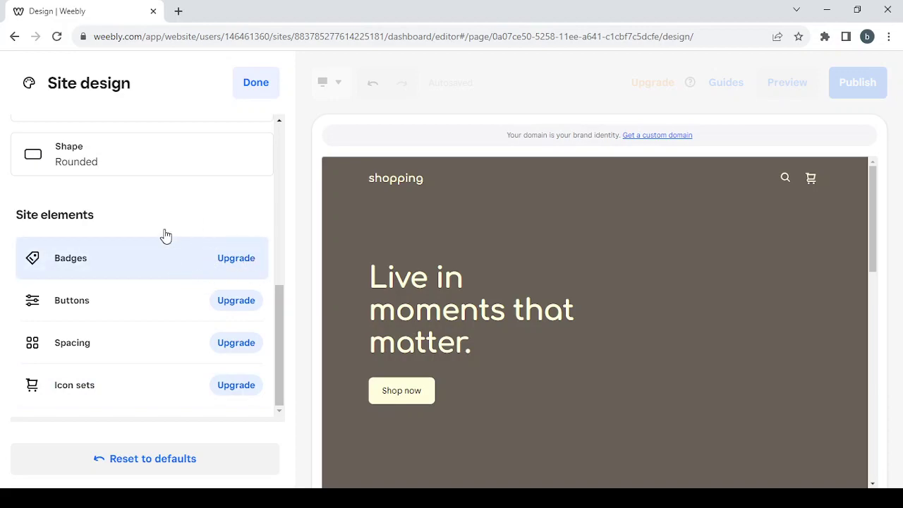
# Close Site design, then dismiss the domain setup prompt that appears
pyautogui.click(254, 84)
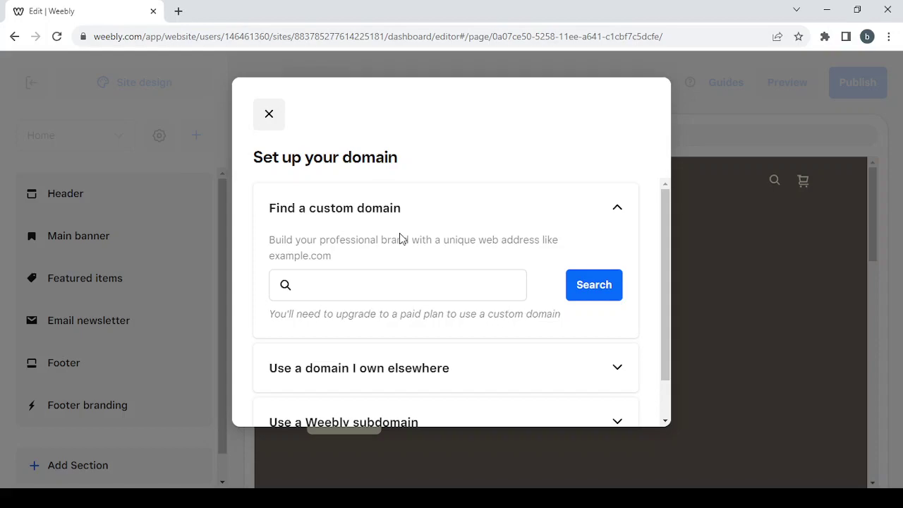
pyautogui.click(339, 277)
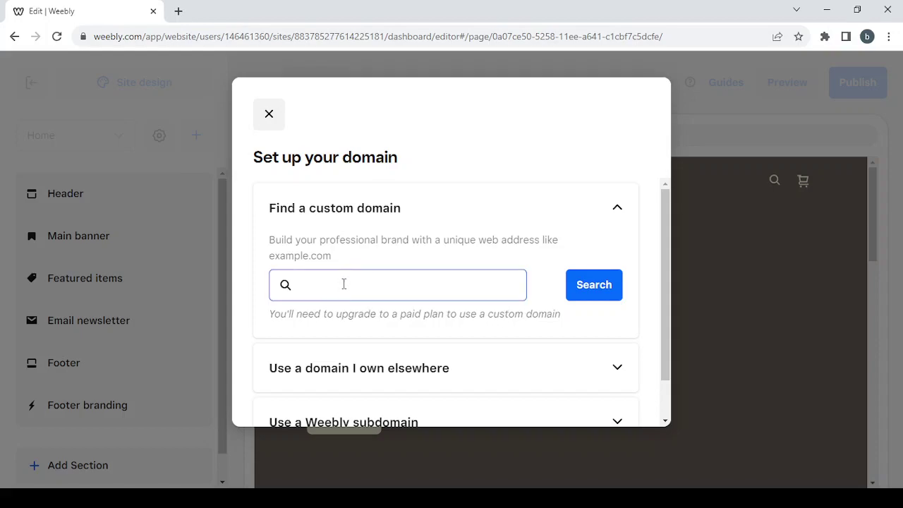
pyautogui.click(274, 125)
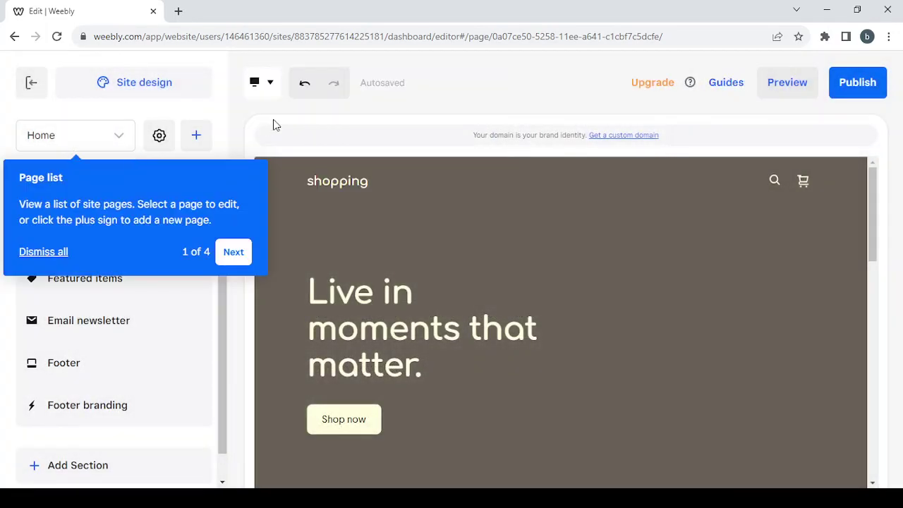
# Dismiss the page list tips and announcement, and close the add-content menu unused
pyautogui.click(39, 255)
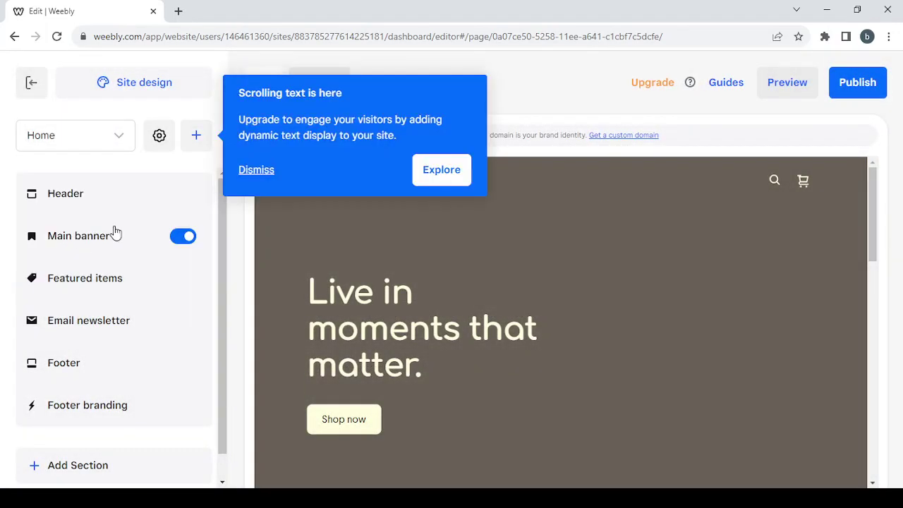
pyautogui.click(243, 175)
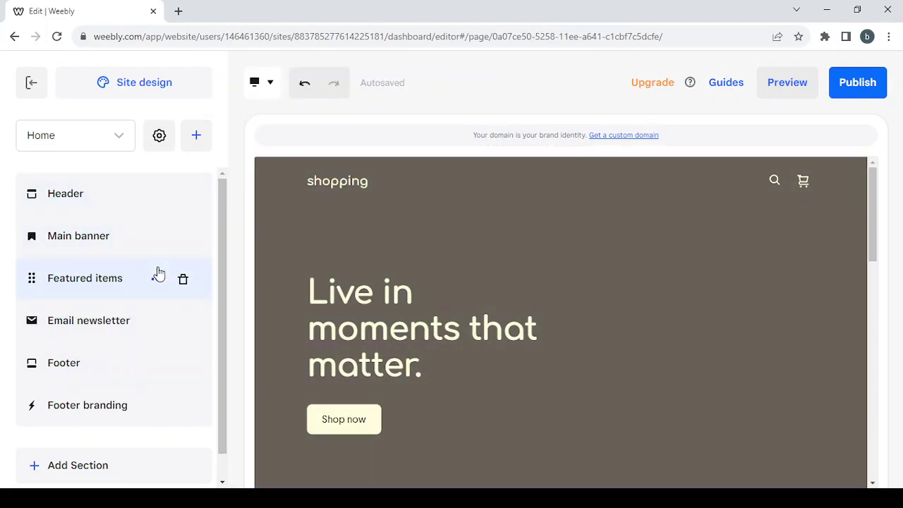
pyautogui.click(196, 135)
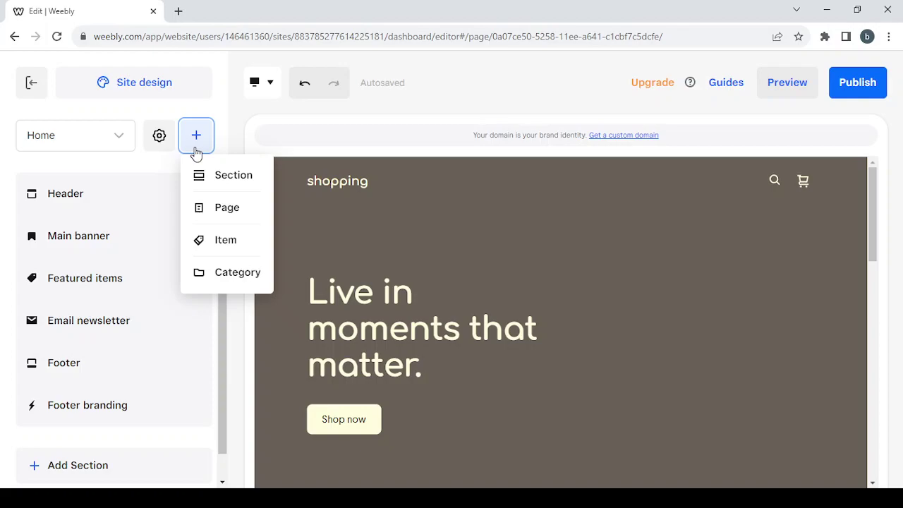
pyautogui.click(228, 423)
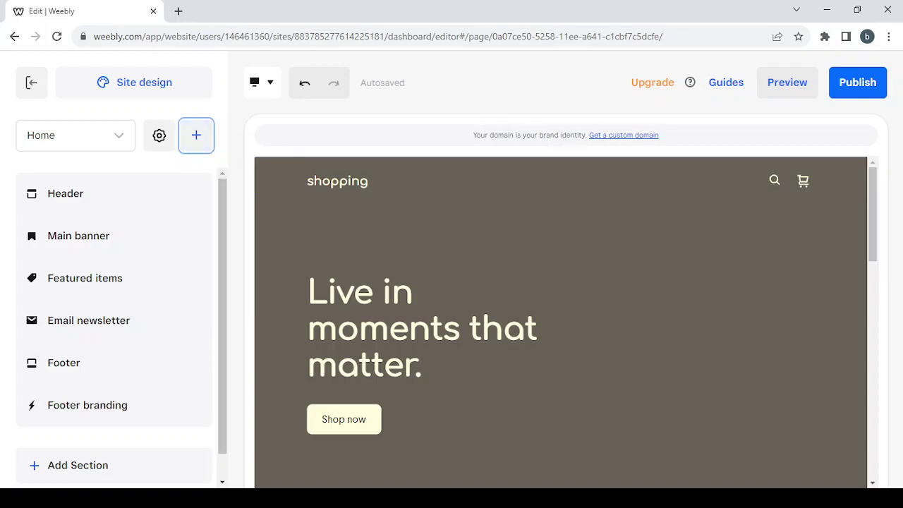